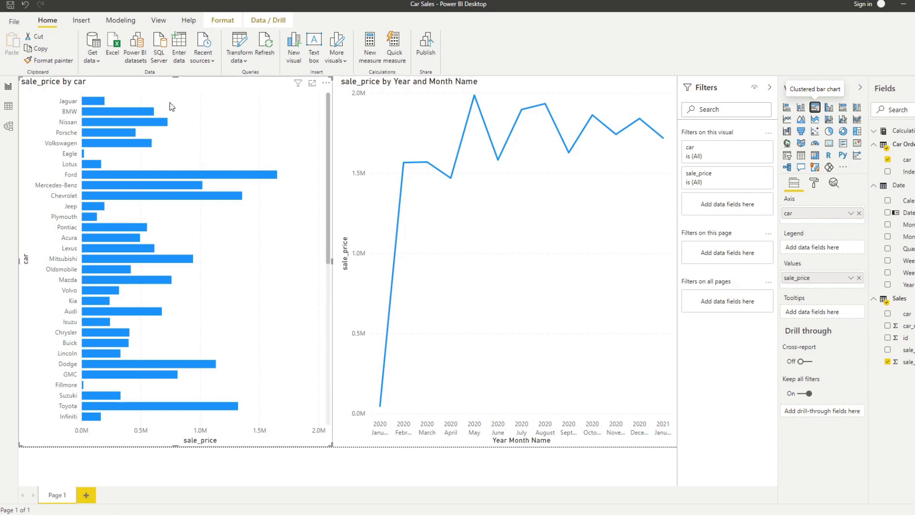
# Step: Review the Sales data, the Sum of Sales formula and table relationships, then turn the line chart into a table
pyautogui.click(16, 108)
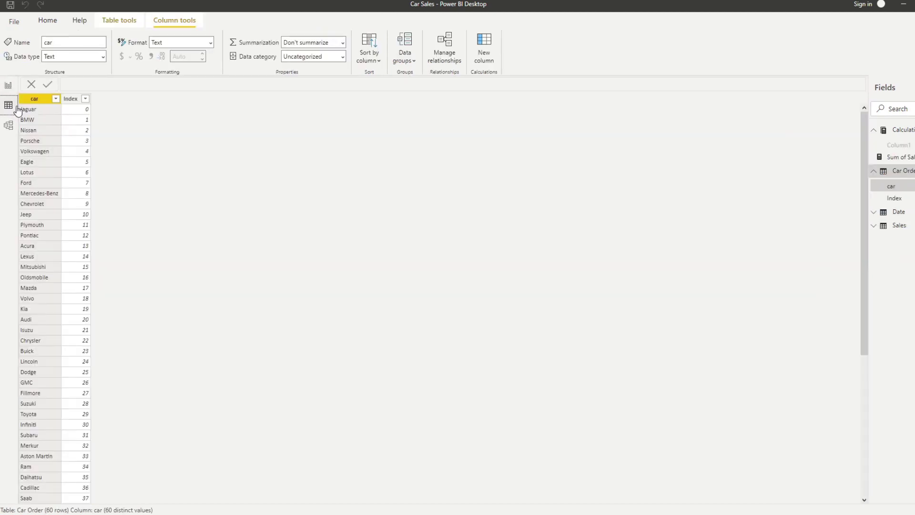
pyautogui.click(898, 226)
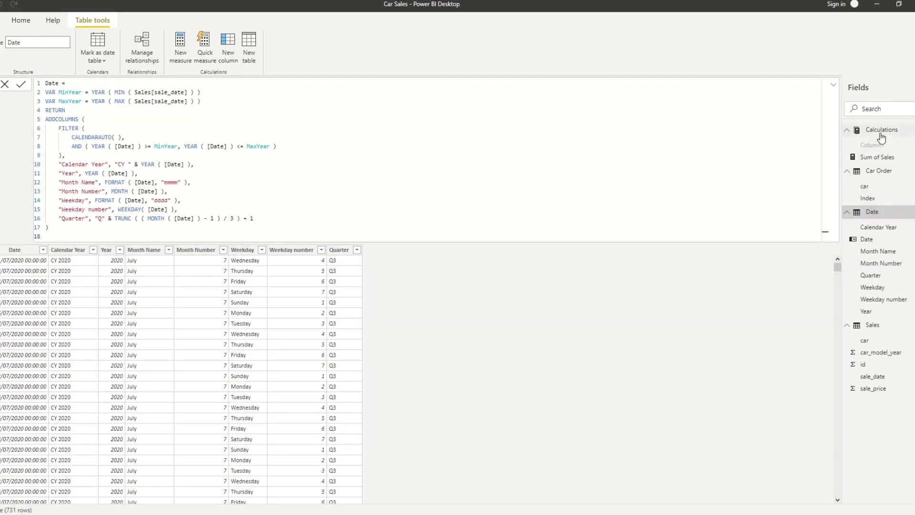
pyautogui.click(881, 131)
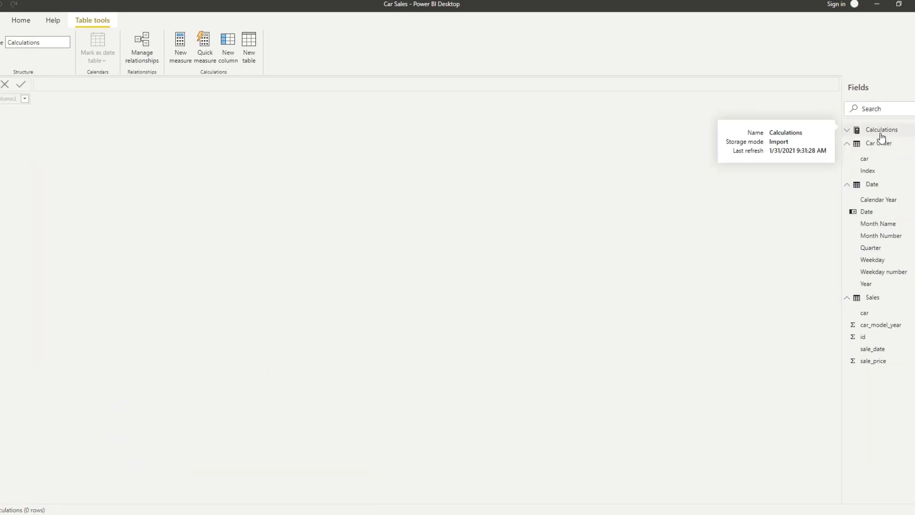
pyautogui.click(881, 135)
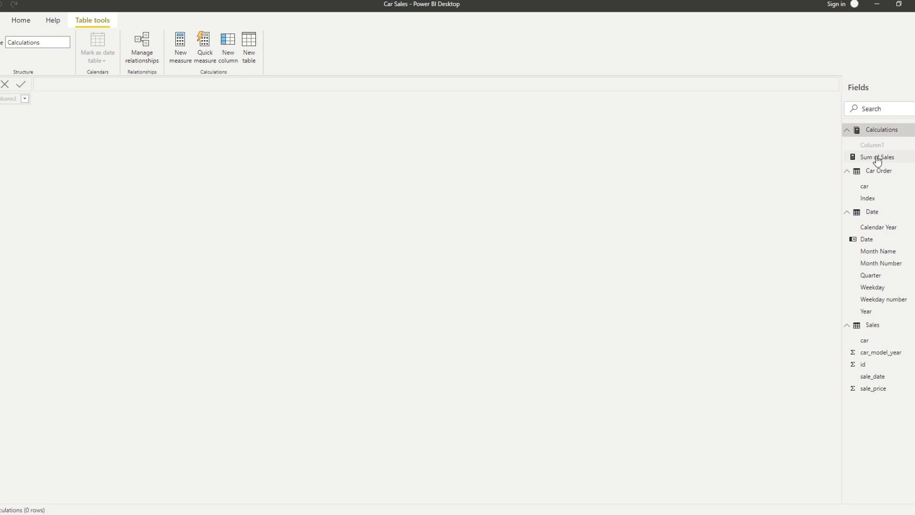
pyautogui.click(878, 158)
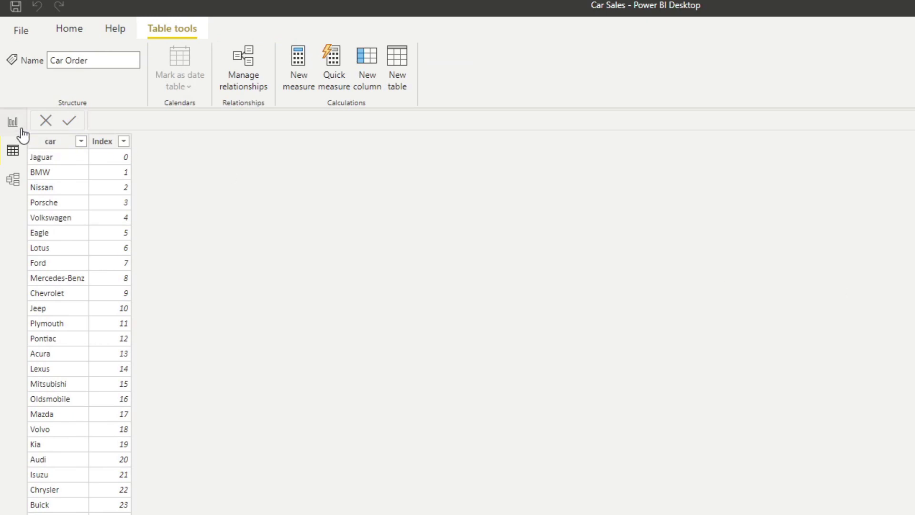
pyautogui.click(13, 179)
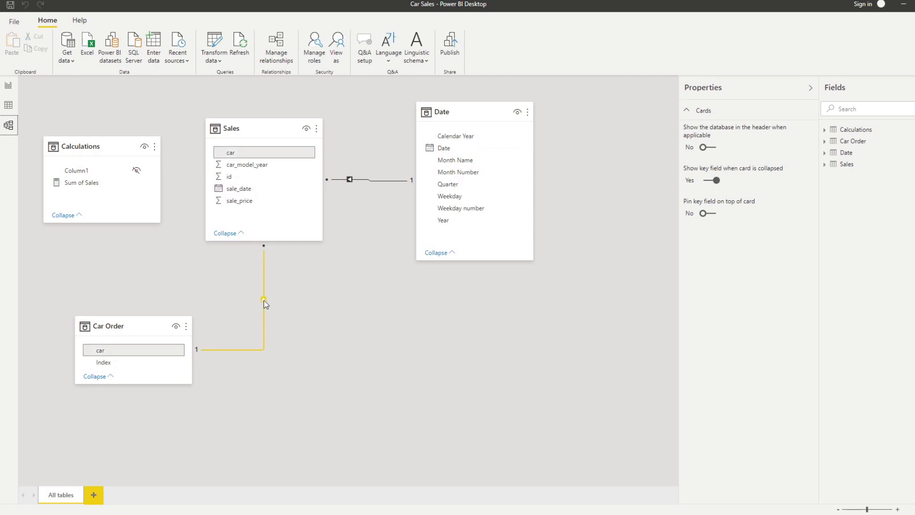
pyautogui.click(8, 90)
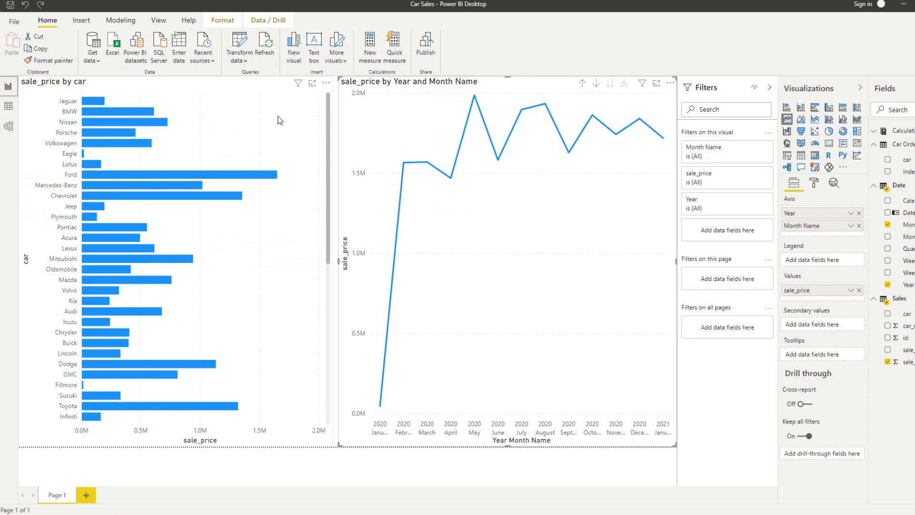
pyautogui.click(802, 157)
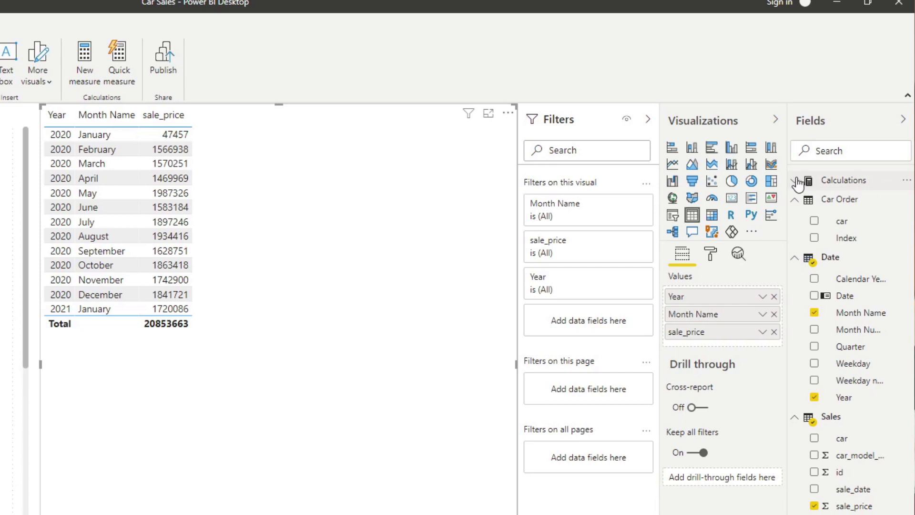
# Step: Create a Sales YTD measure in Calculations defined as TOTALYTD([Sum of Sales], 'Date'[Date])
pyautogui.click(813, 183)
pyautogui.rightClick(845, 185)
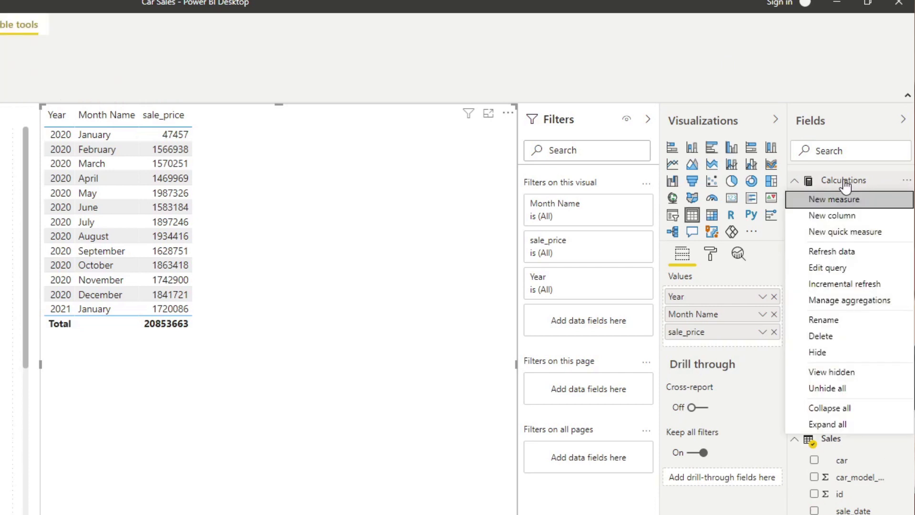
pyautogui.click(821, 200)
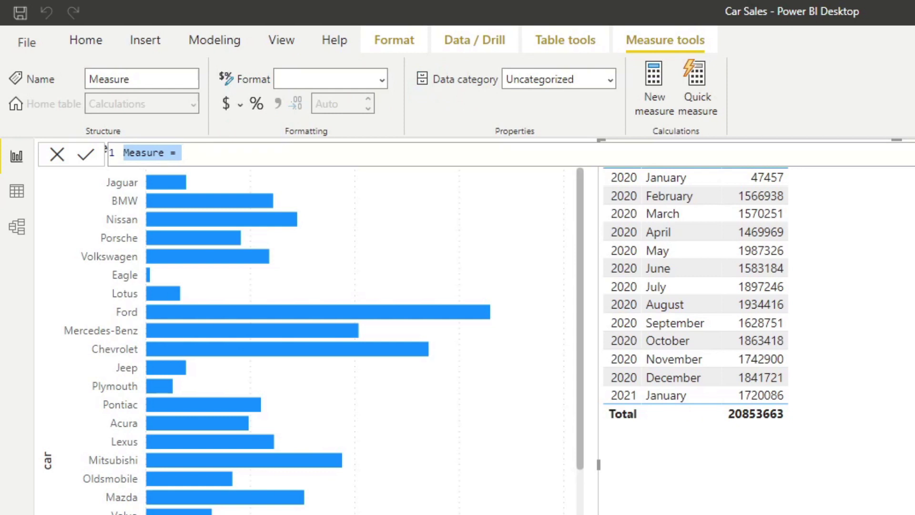
pyautogui.write('Sales YTD = ')
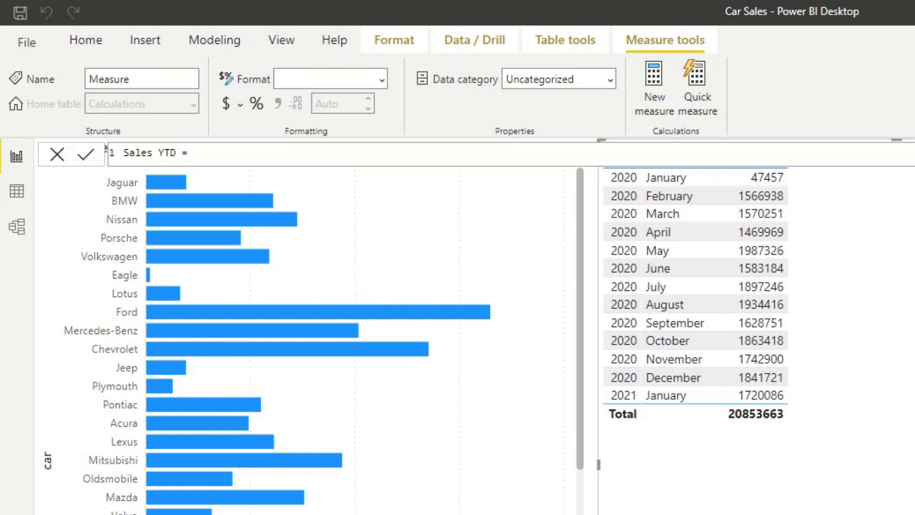
pyautogui.write('TOTA')
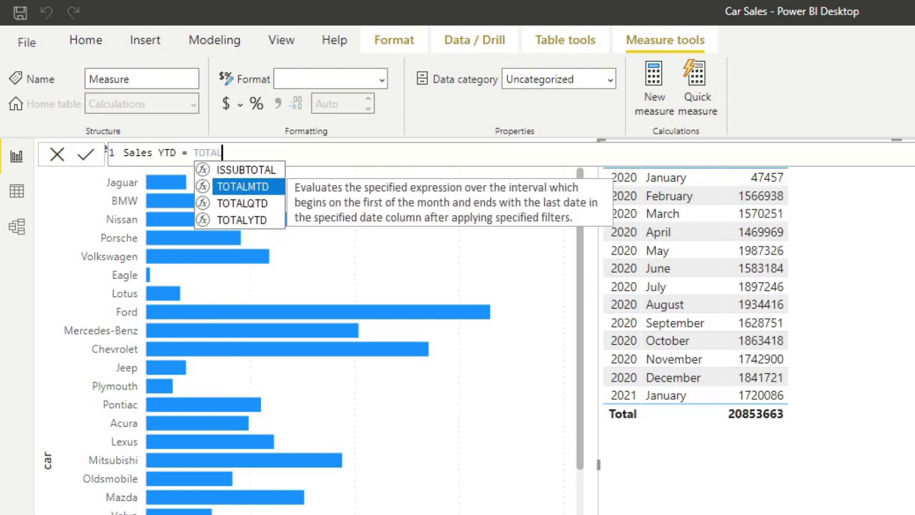
pyautogui.write('L')
pyautogui.press('Down')
pyautogui.press('Down')
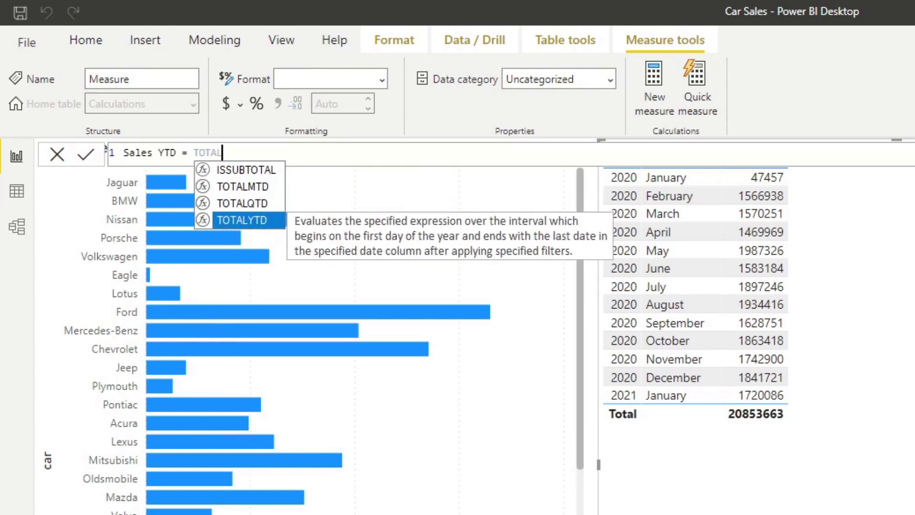
pyautogui.press('Tab')
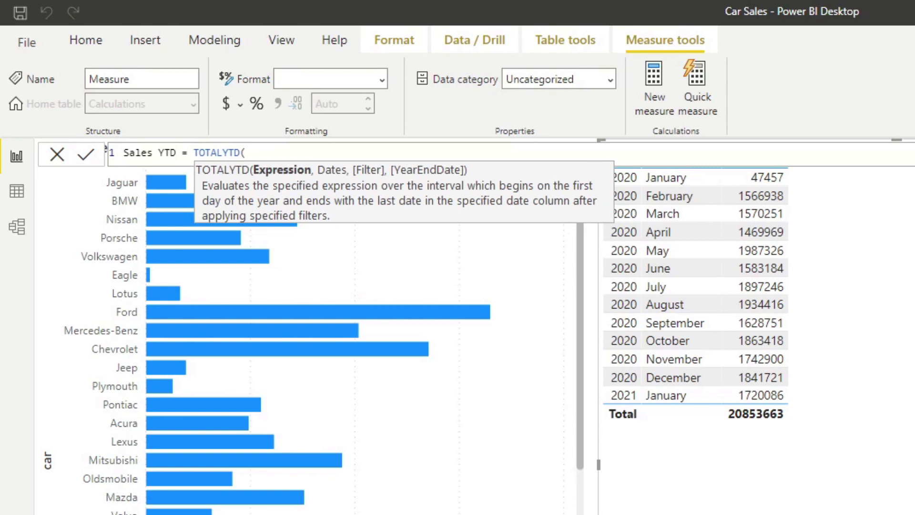
pyautogui.write('sum')
pyautogui.press('Down')
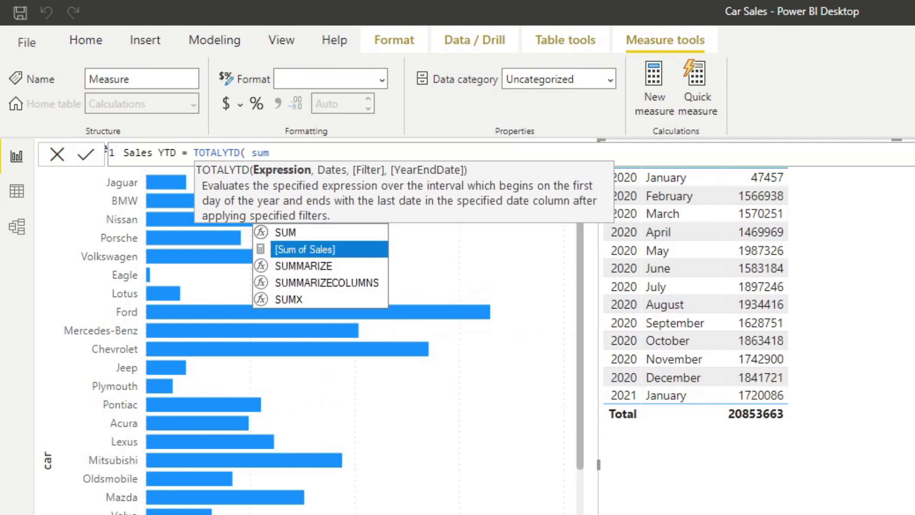
pyautogui.press('Tab')
pyautogui.write(', d')
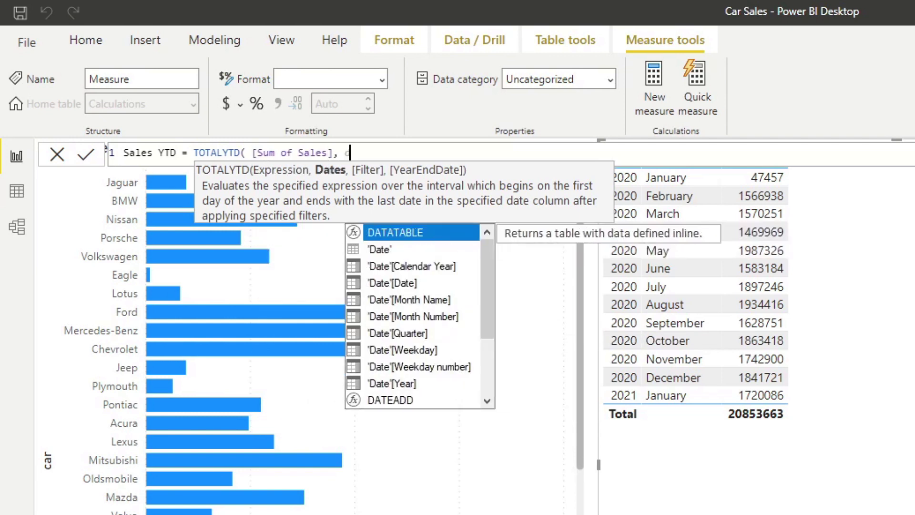
pyautogui.write('ate')
pyautogui.press('Down')
pyautogui.press('Down')
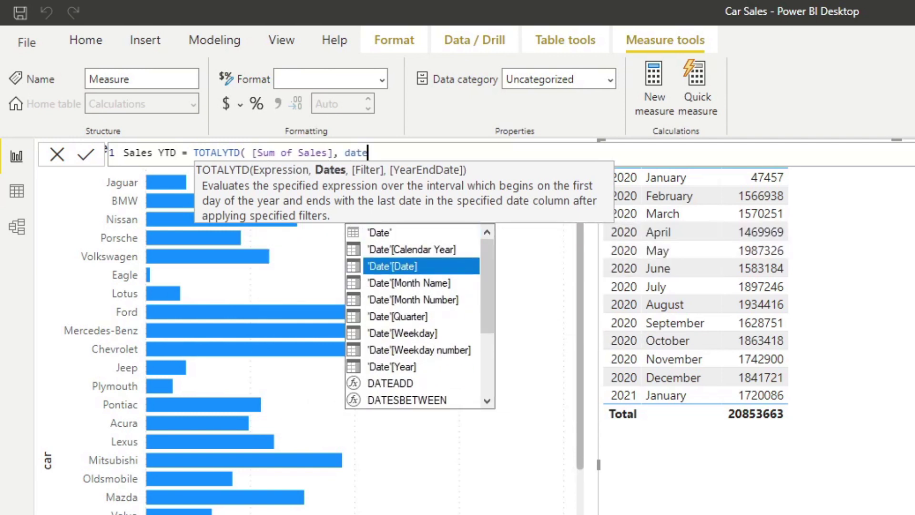
pyautogui.press('Tab')
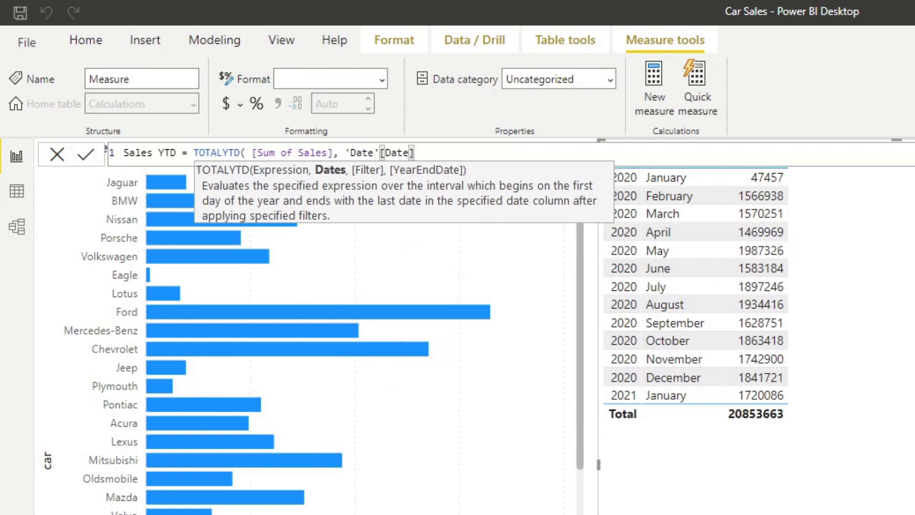
pyautogui.write(')')
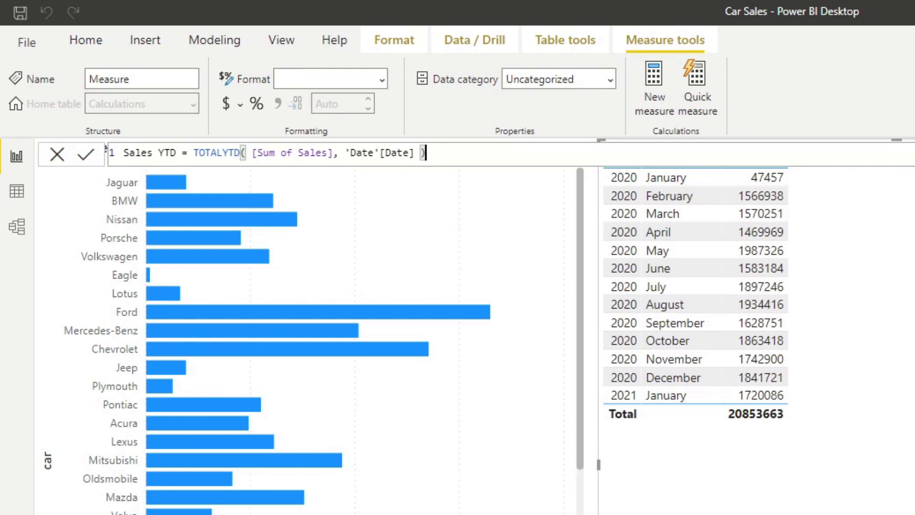
pyautogui.press('Return')
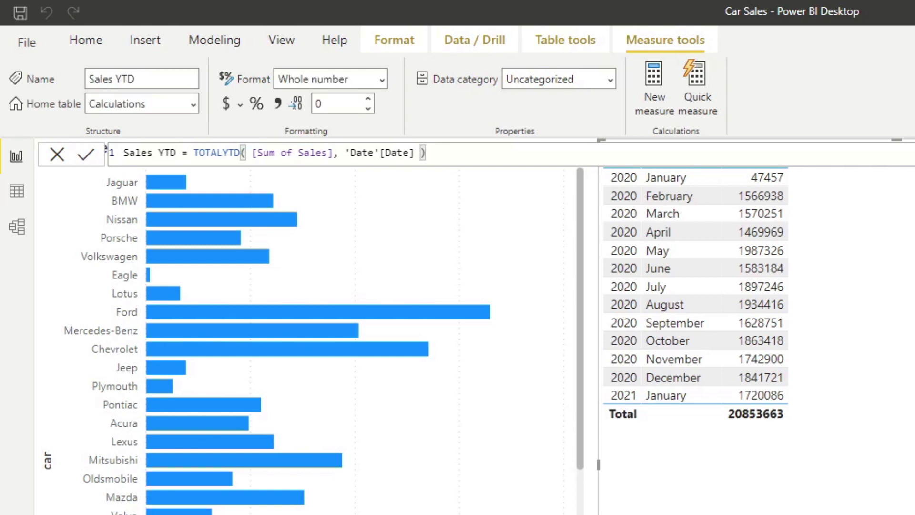
# Step: Drop Sales YTD into the table as a column, then select the sale_price by car bar chart
pyautogui.moveTo(914, 261); pyautogui.dragTo(914, 374)
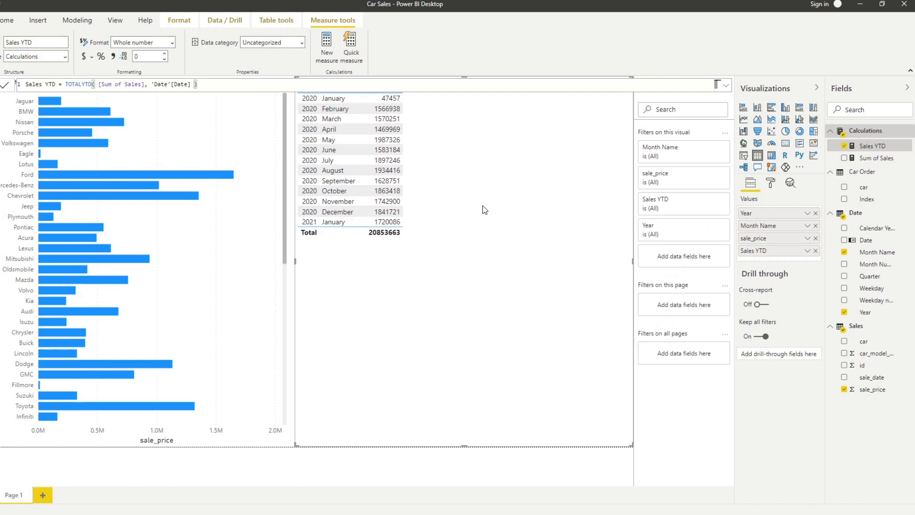
pyautogui.click(289, 253)
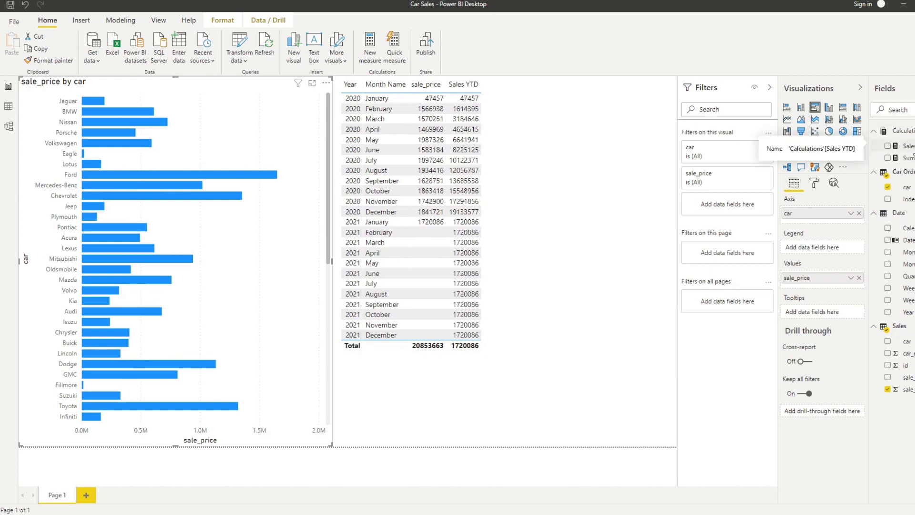
# Step: Add 'Car Order'[car] = "Jaguar" as the filter argument of the Sales YTD TOTALYTD formula
pyautogui.click(905, 146)
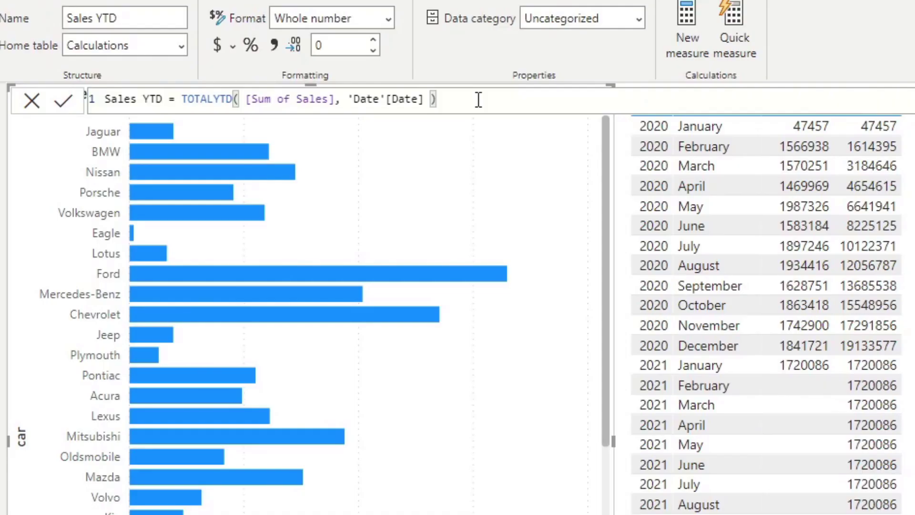
pyautogui.press('BackSpace')
pyautogui.press('BackSpace')
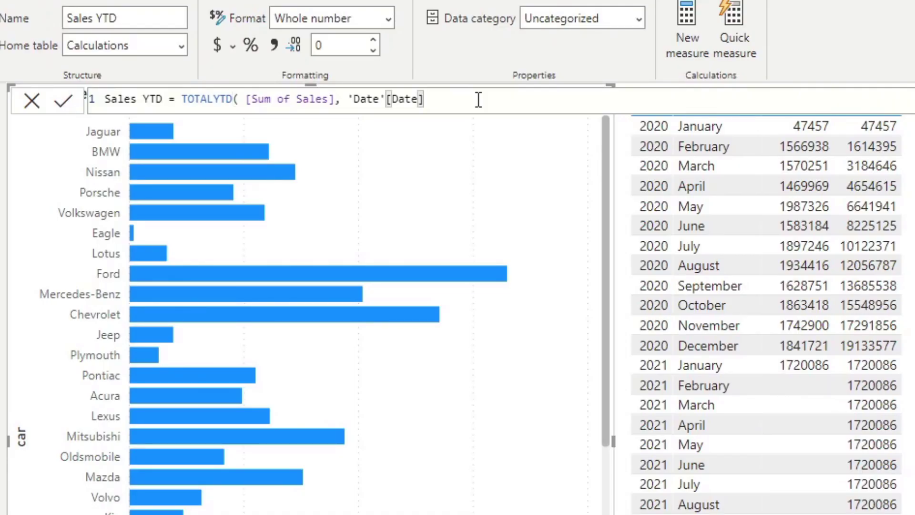
pyautogui.write(',')
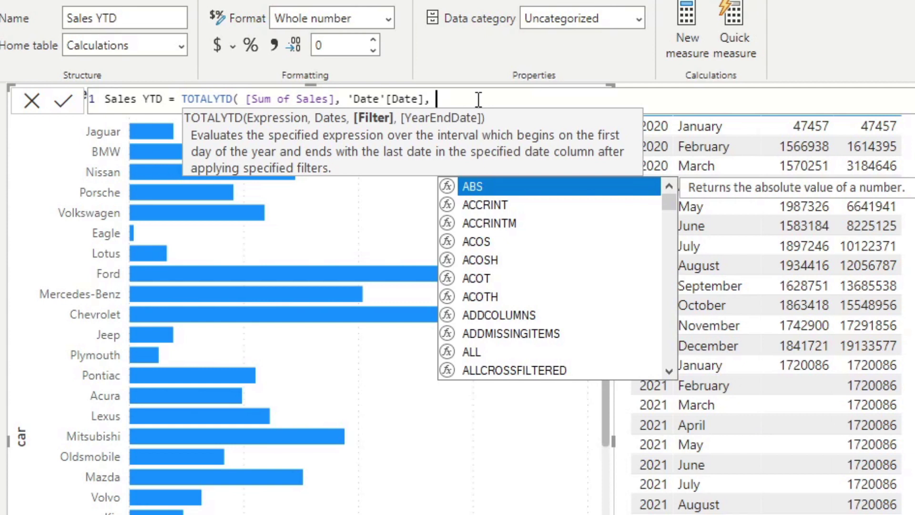
pyautogui.write('car')
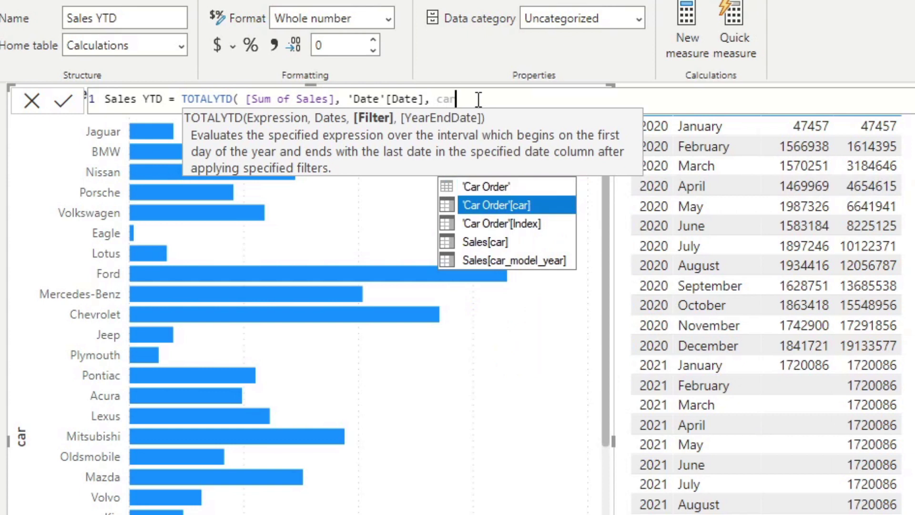
pyautogui.press('Down')
pyautogui.press('Down')
pyautogui.press('Up')
pyautogui.press('Up')
pyautogui.press('Tab')
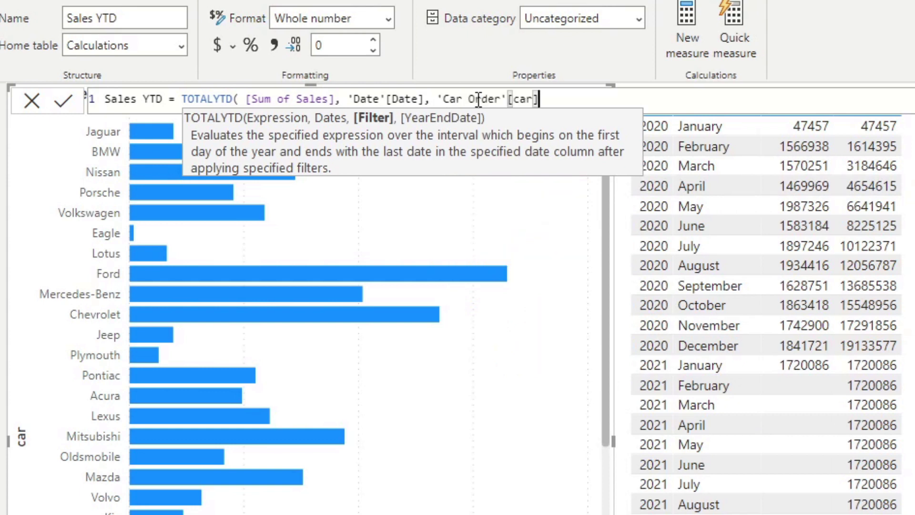
pyautogui.write('= ""')
pyautogui.press('Left')
pyautogui.write('Jaguar')
pyautogui.press('Right')
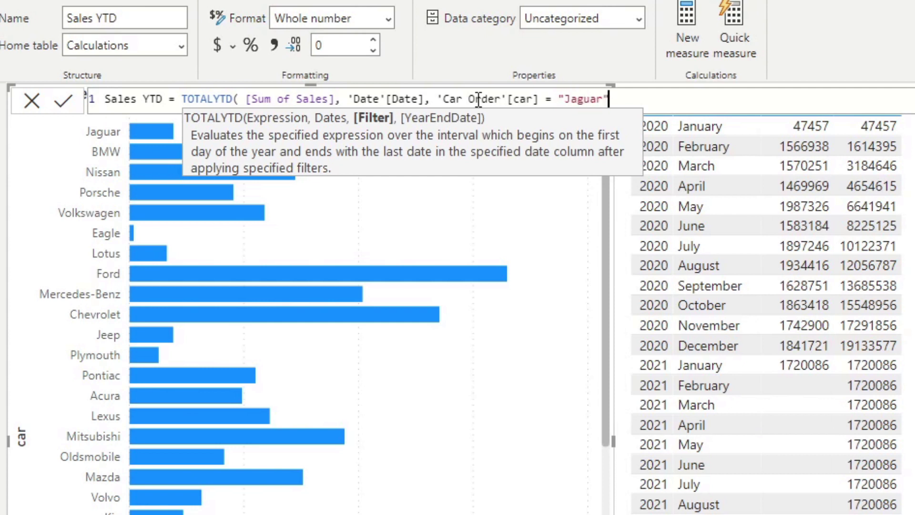
pyautogui.write(')')
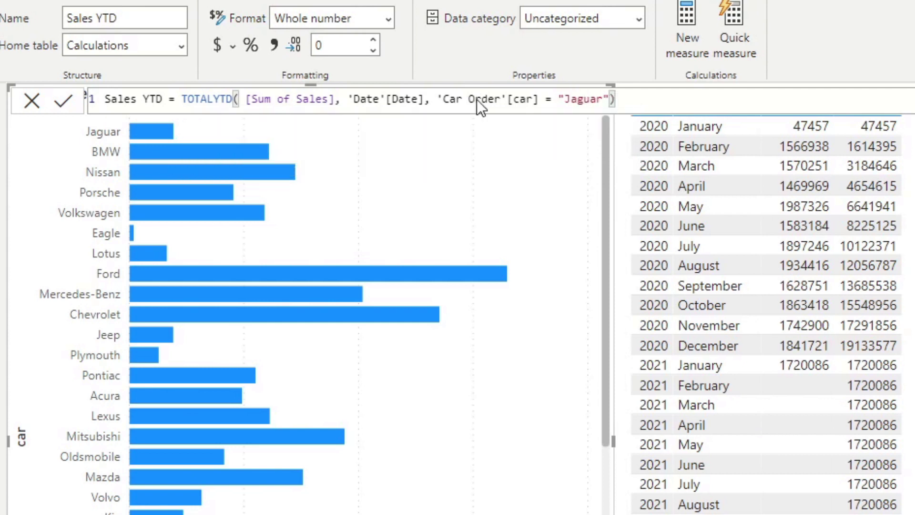
pyautogui.press('Return')
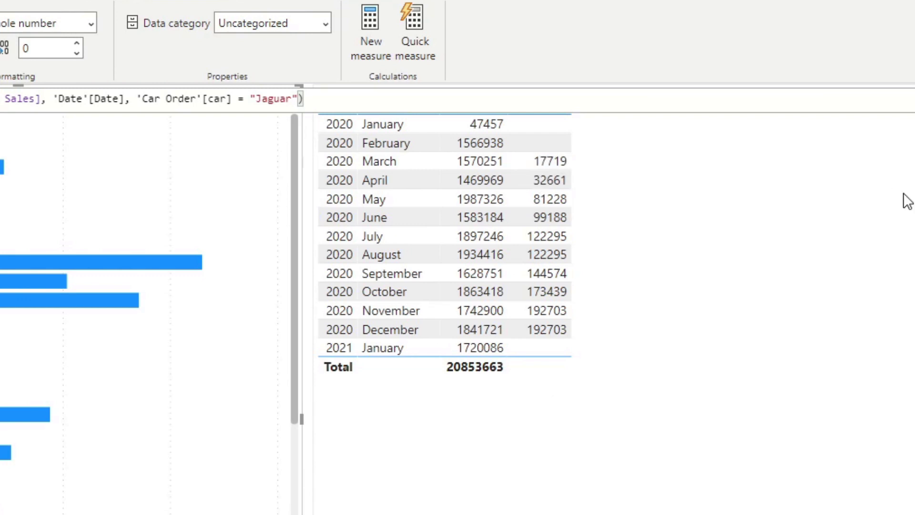
pyautogui.click(786, 202)
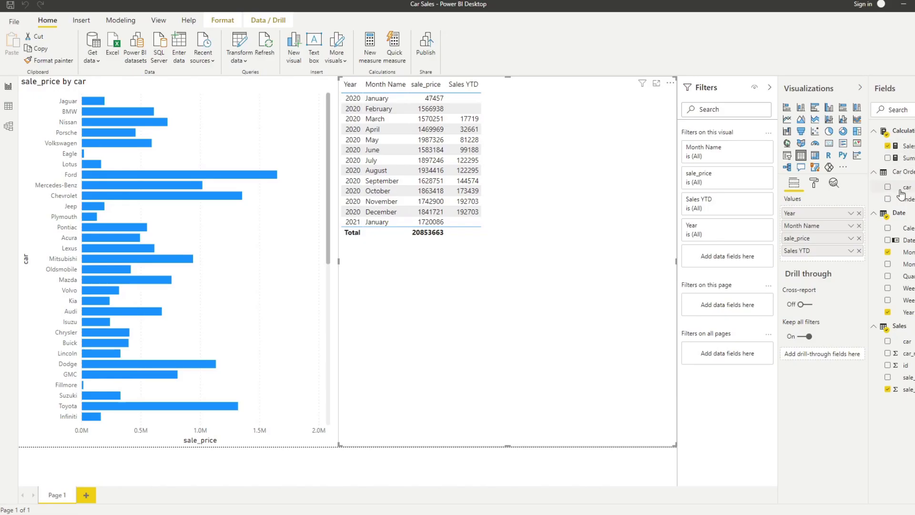
# Step: Add car as a filter on the table visual and keep only Jaguar
pyautogui.moveTo(908, 187); pyautogui.dragTo(727, 256)
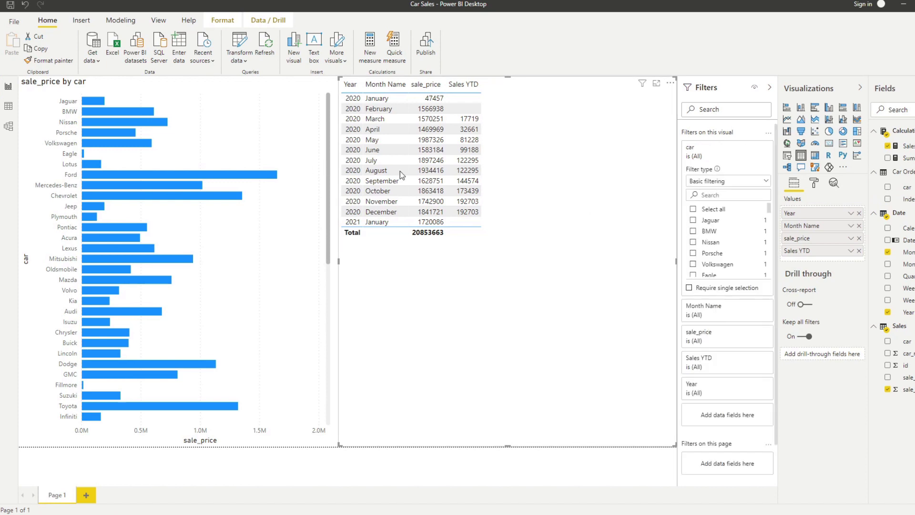
pyautogui.click(711, 221)
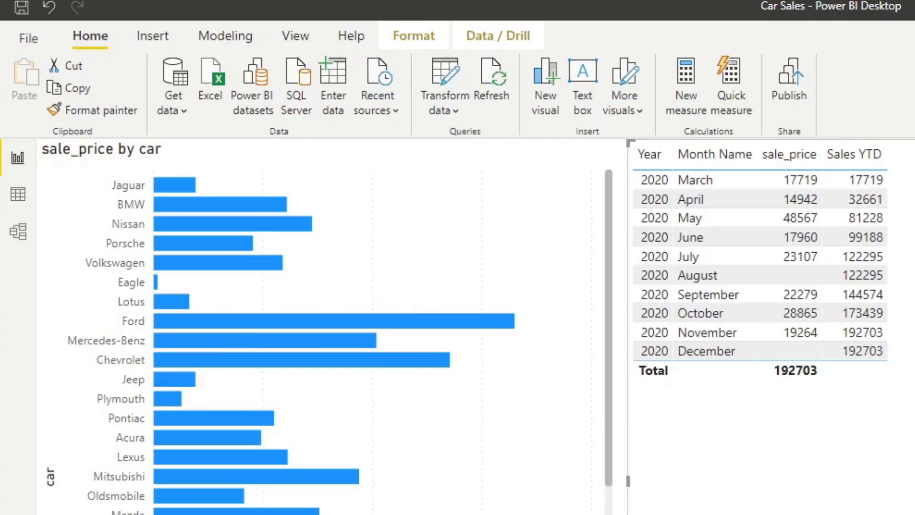
# Step: Append "6/30" as the year-end date argument to the Sales YTD formula
pyautogui.click(911, 191)
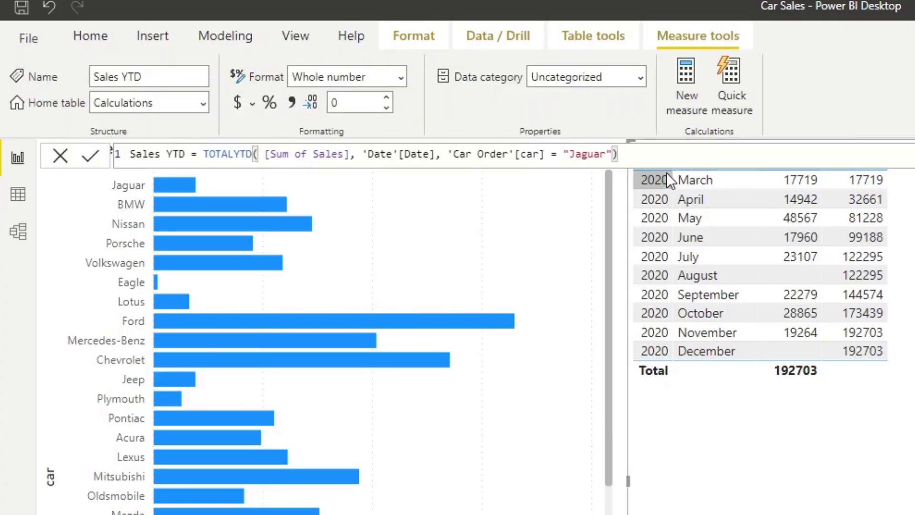
pyautogui.press('BackSpace')
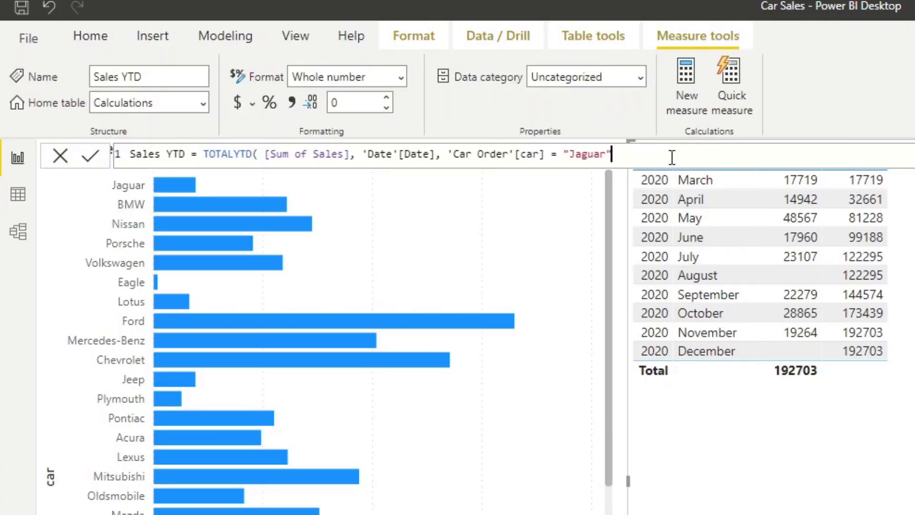
pyautogui.write(',')
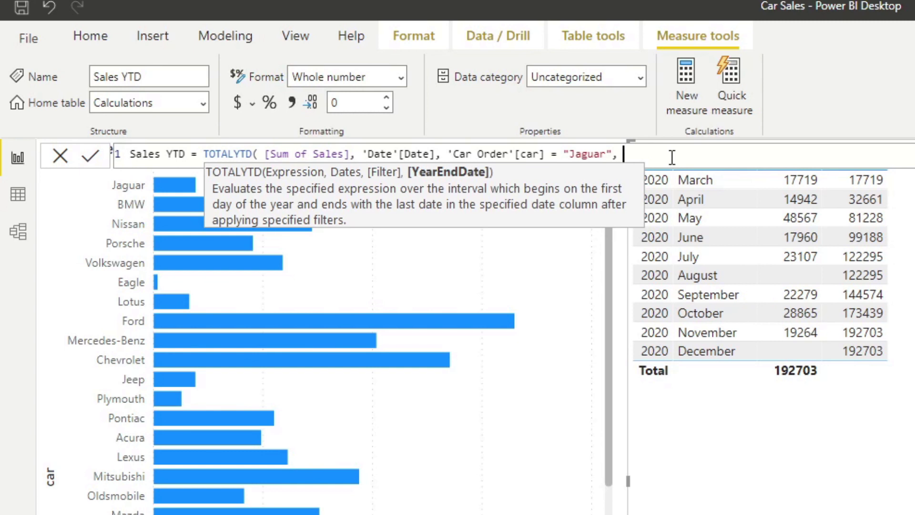
pyautogui.write('", "6/30" )')
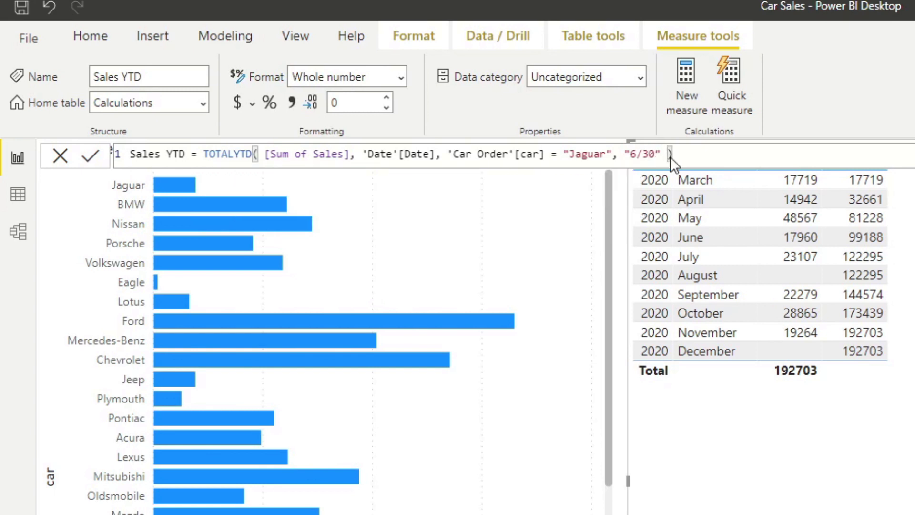
pyautogui.press('Return')
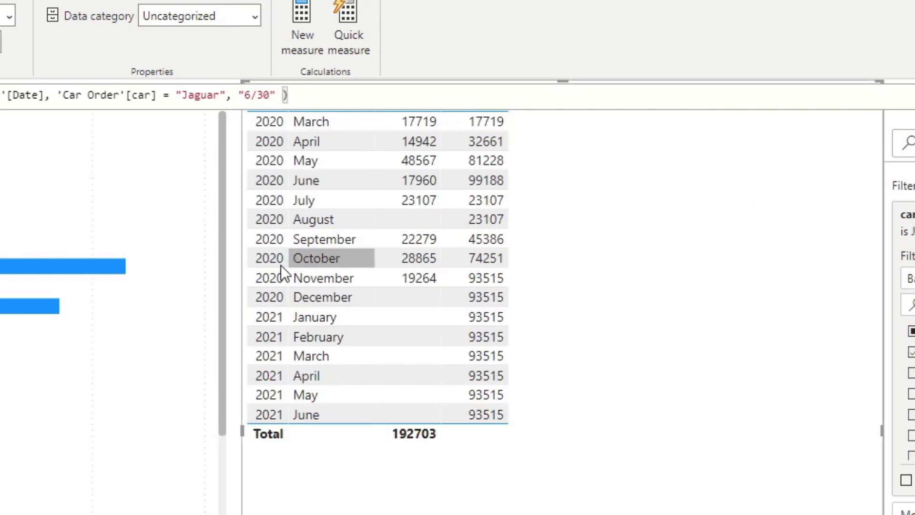
# Step: Leave formula editing by clicking the blank report canvas
pyautogui.click(234, 270)
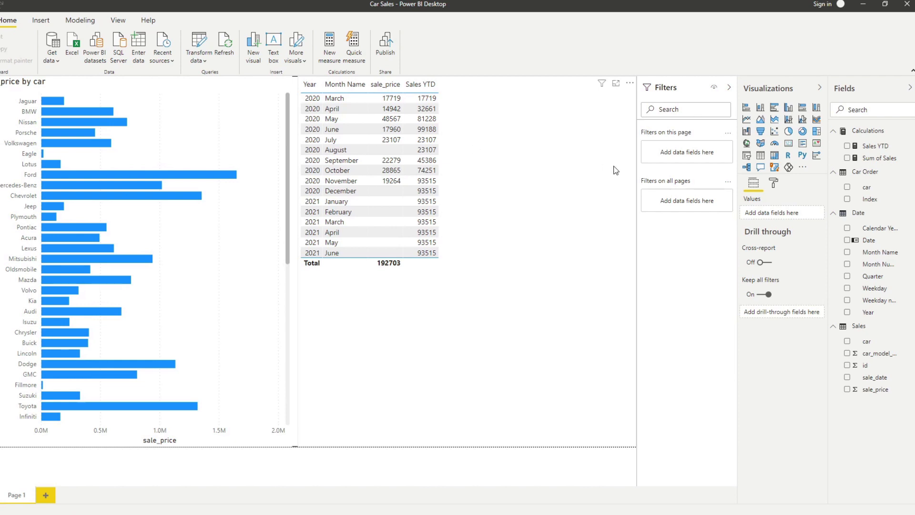
# Step: Add a new measure Sales QTD = TOTALQTD([Sum of Sales], 'Date'[Date]) to Calculations
pyautogui.rightClick(869, 131)
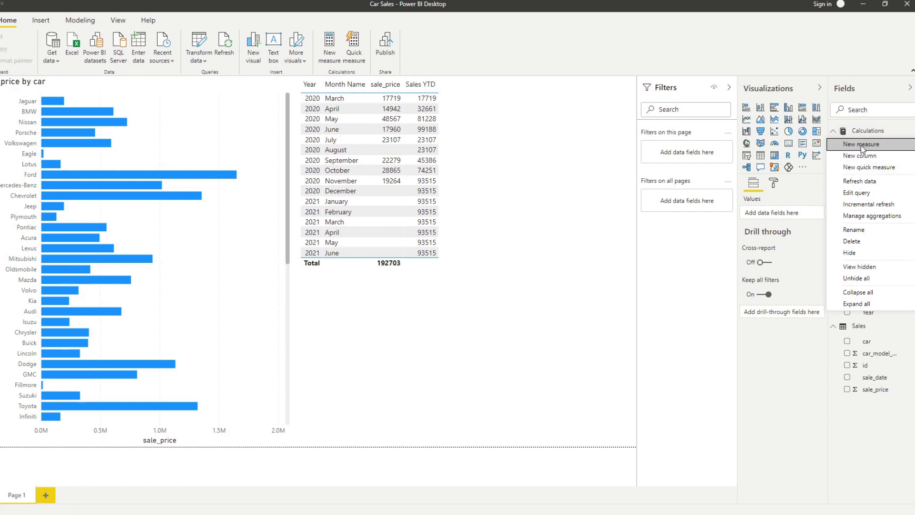
pyautogui.click(863, 144)
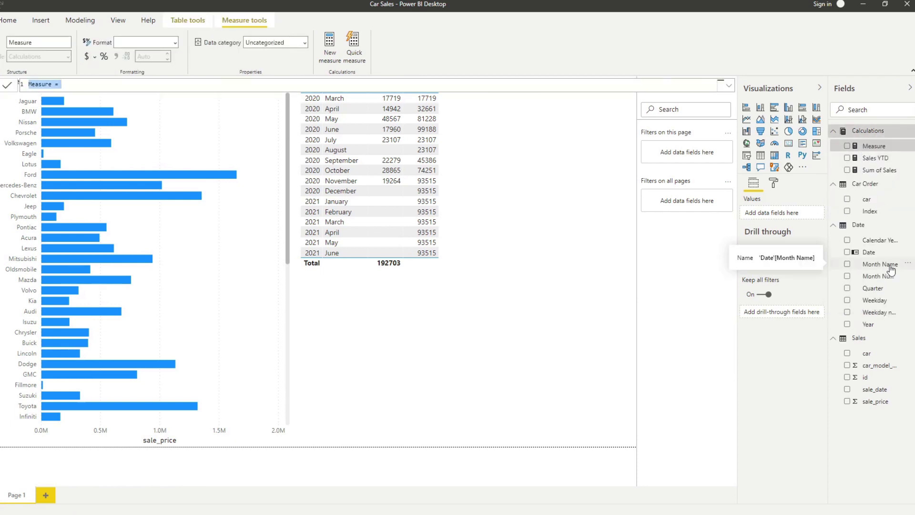
pyautogui.write('QTD')
pyautogui.hotkey('ctrl', 'shift', 'Left')
pyautogui.press('BackSpace')
pyautogui.write('Sales QTD = TOTALQTD(')
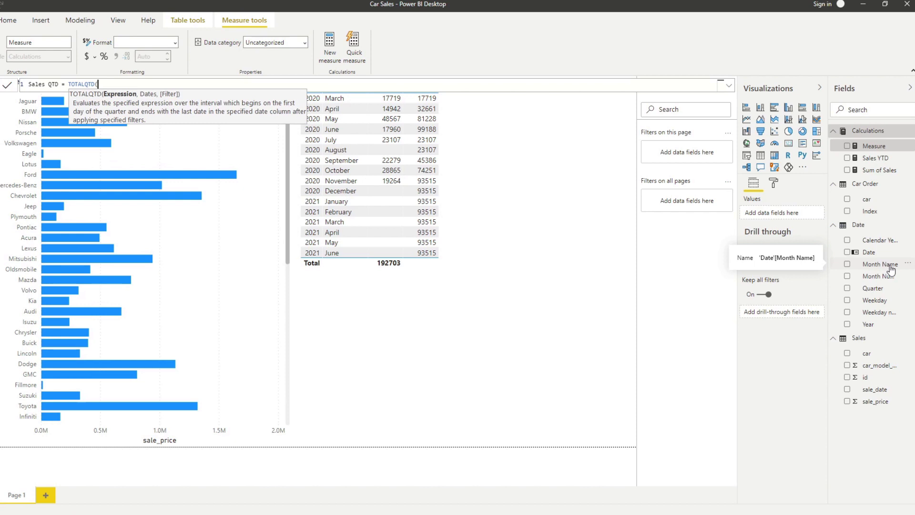
pyautogui.write('[Sum of Sales]')
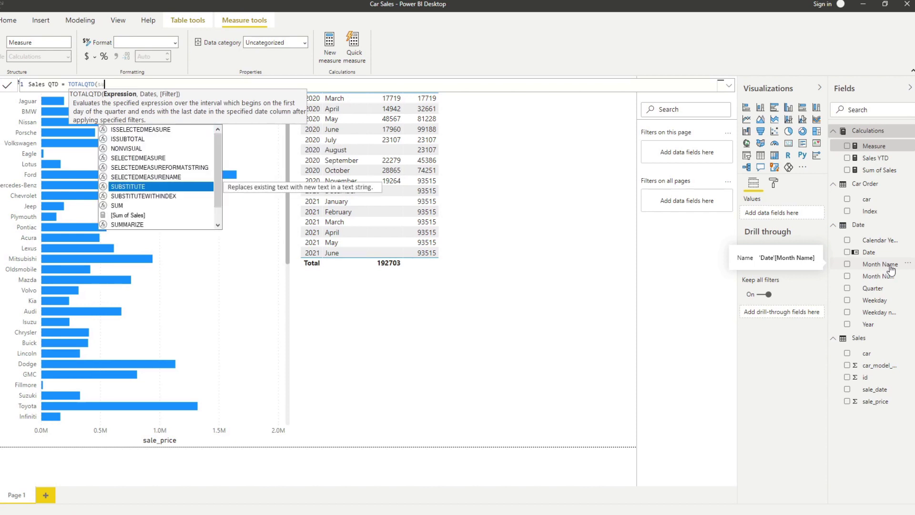
pyautogui.write(', date')
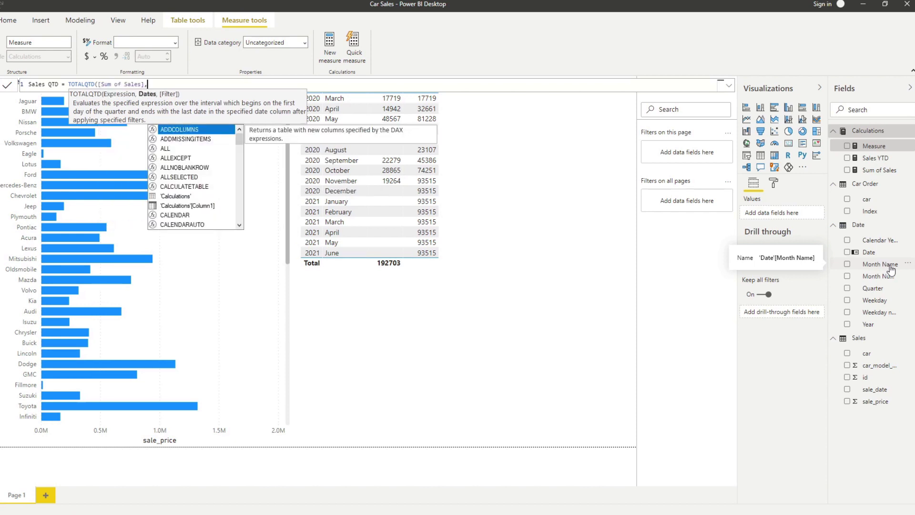
pyautogui.press('Down')
pyautogui.press('Down')
pyautogui.press('Tab')
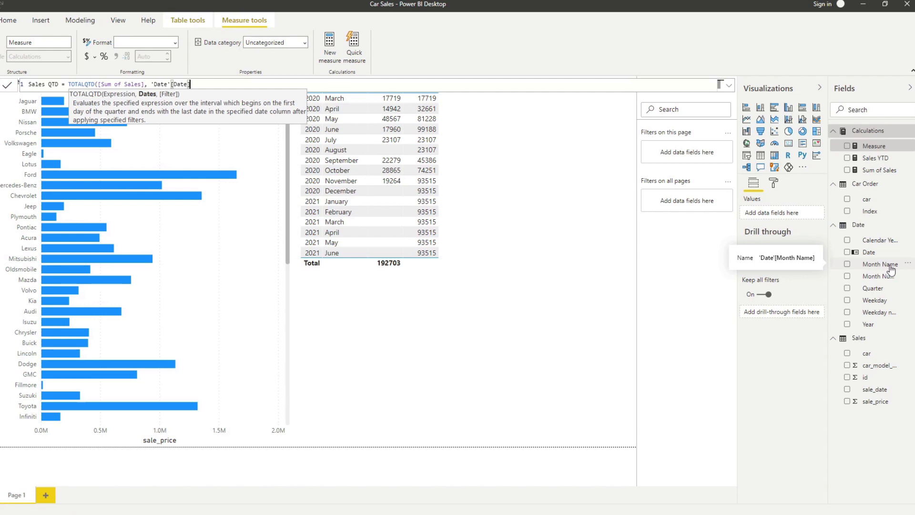
pyautogui.write(')')
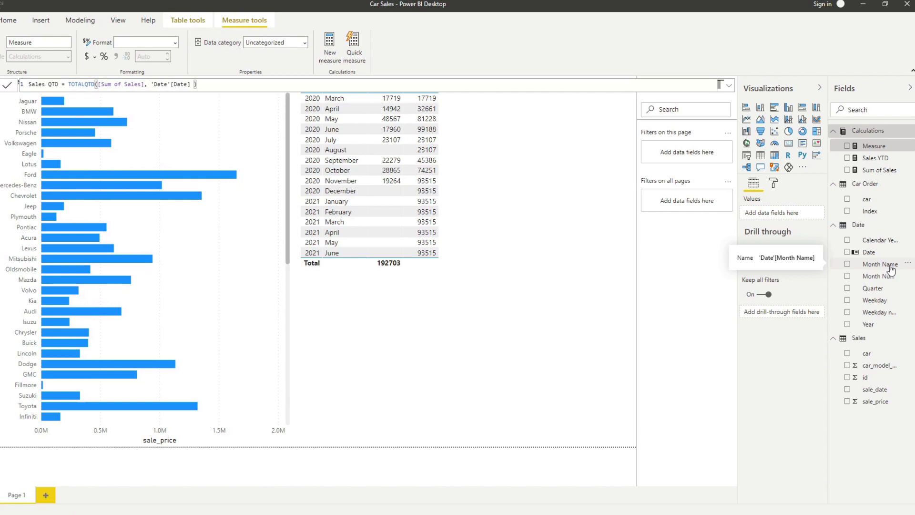
pyautogui.press('Return')
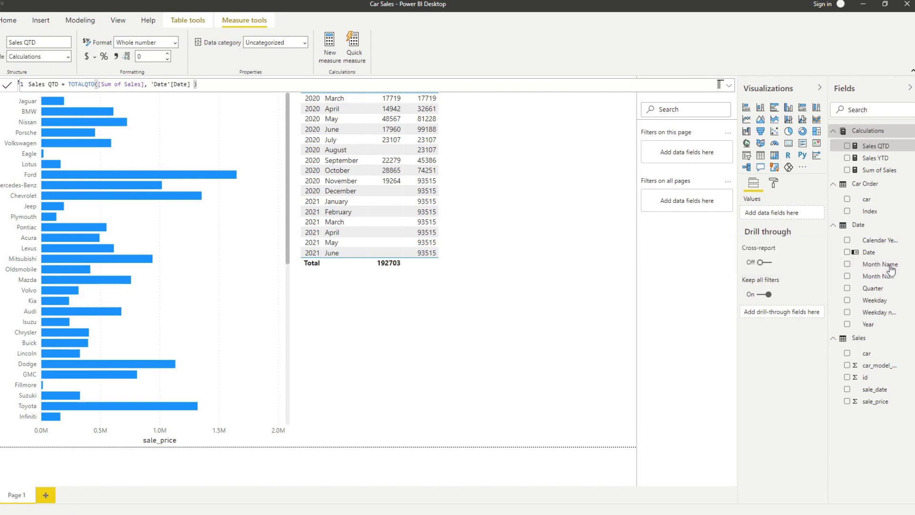
# Step: Define the new measure as Sales MTD = TOTALMTD([Sum of Sales], 'Date'[Date])
pyautogui.rightClick(846, 131)
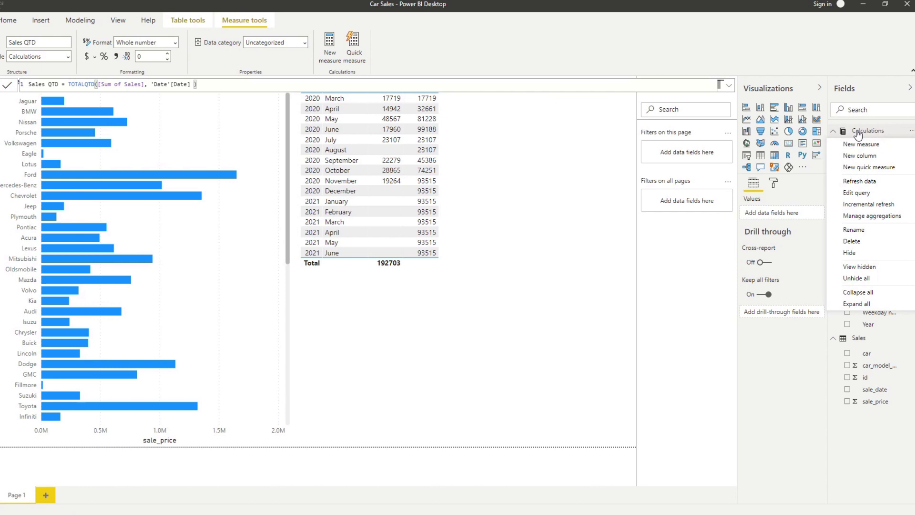
pyautogui.press('Escape')
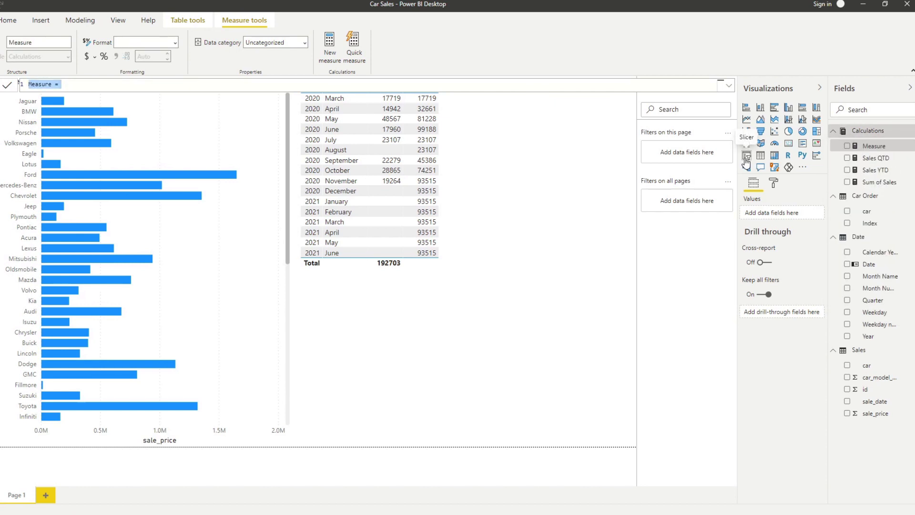
pyautogui.write('Sales MTD =')
pyautogui.write('TOTALMTD(')
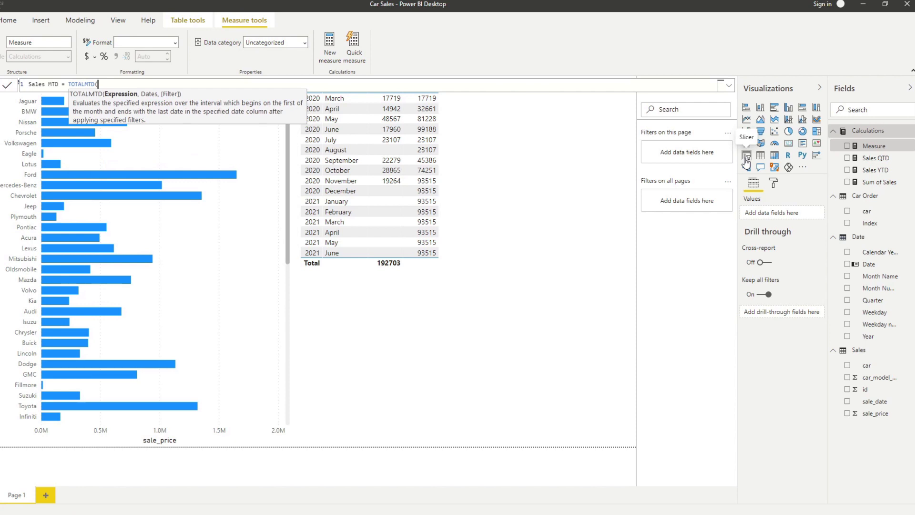
pyautogui.write('[S')
pyautogui.press('Down')
pyautogui.press('Down')
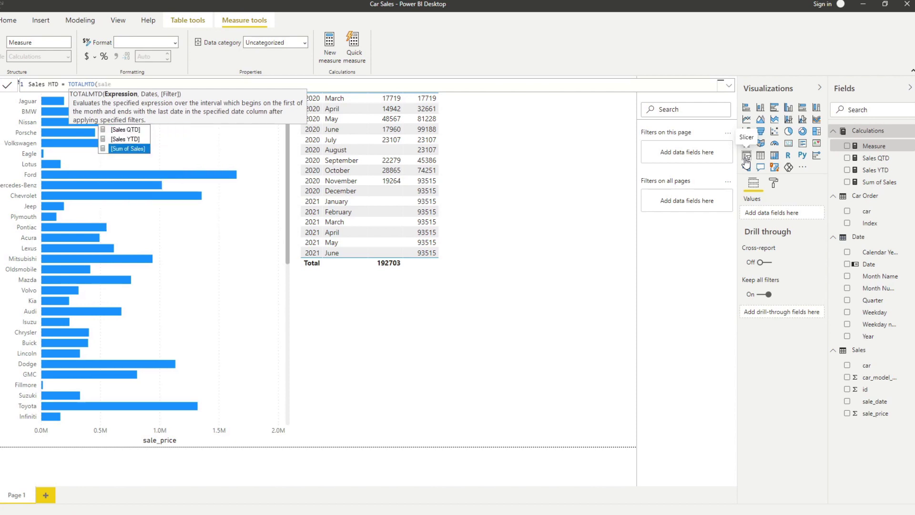
pyautogui.press('Tab')
pyautogui.write(', ')
pyautogui.write("'Da")
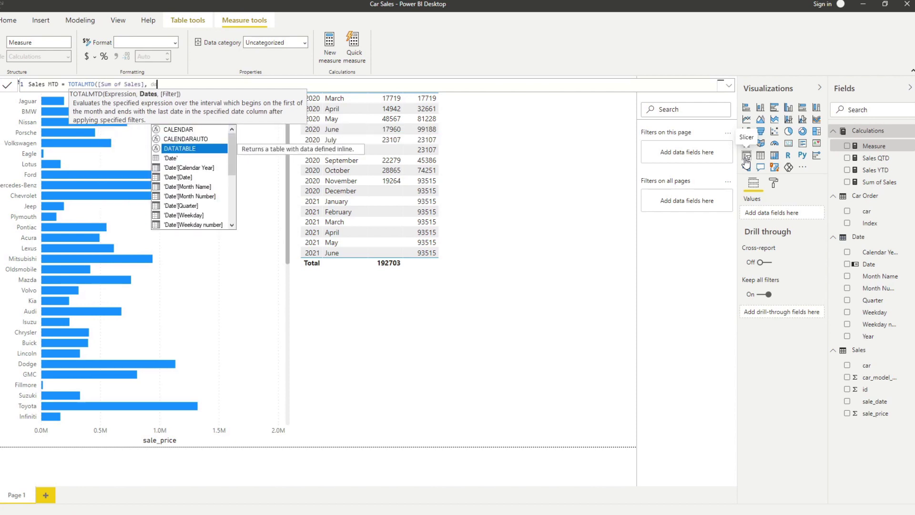
pyautogui.press('Down')
pyautogui.press('Down')
pyautogui.press('Tab')
pyautogui.write(')')
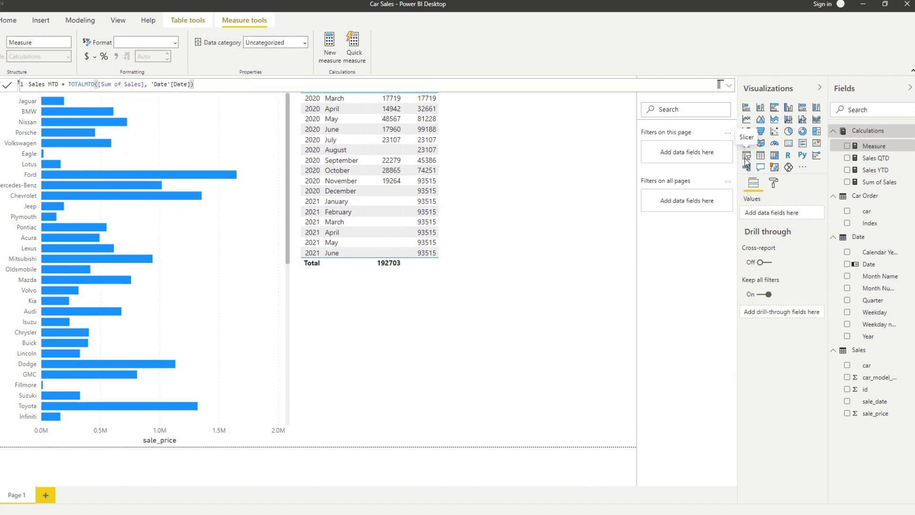
pyautogui.press('Return')
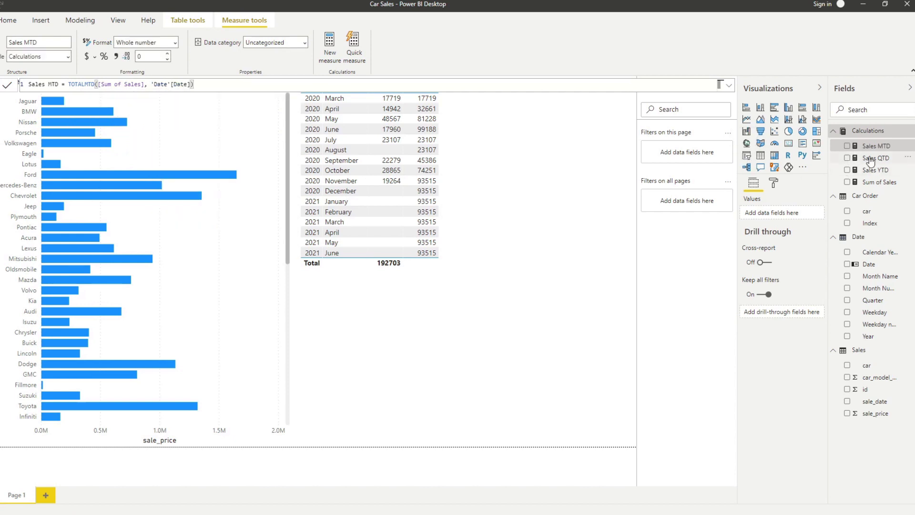
# Step: Add Sales MTD and Sales QTD columns to the table and clear the Jaguar car filter
pyautogui.moveTo(874, 149); pyautogui.dragTo(452, 201)
pyautogui.moveTo(598, 178); pyautogui.dragTo(457, 180)
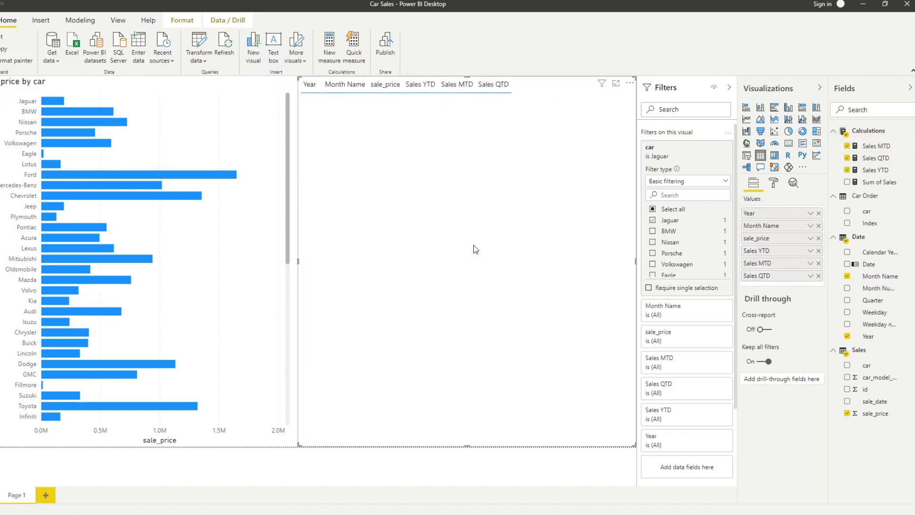
pyautogui.click(714, 157)
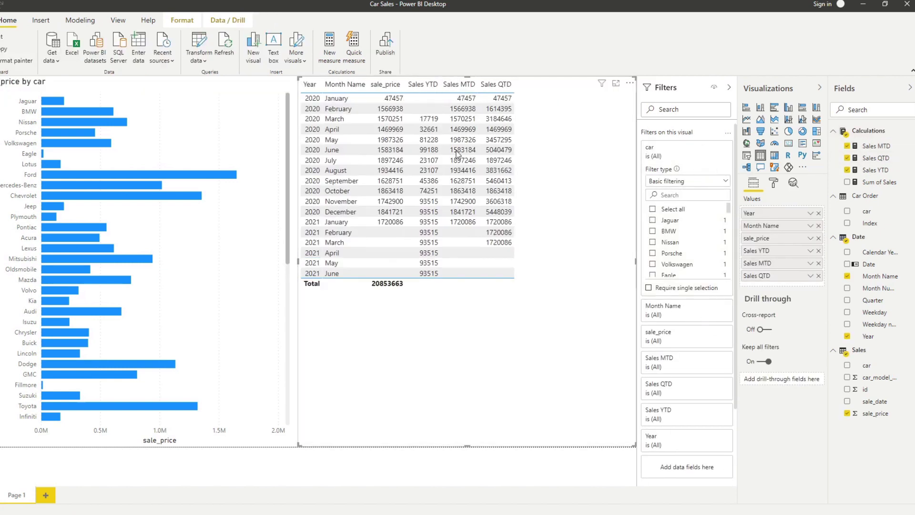
# Step: Remove the Jaguar and 6/30 arguments so Sales YTD is TOTALYTD([Sum of Sales], 'Date'[Date])
pyautogui.click(873, 170)
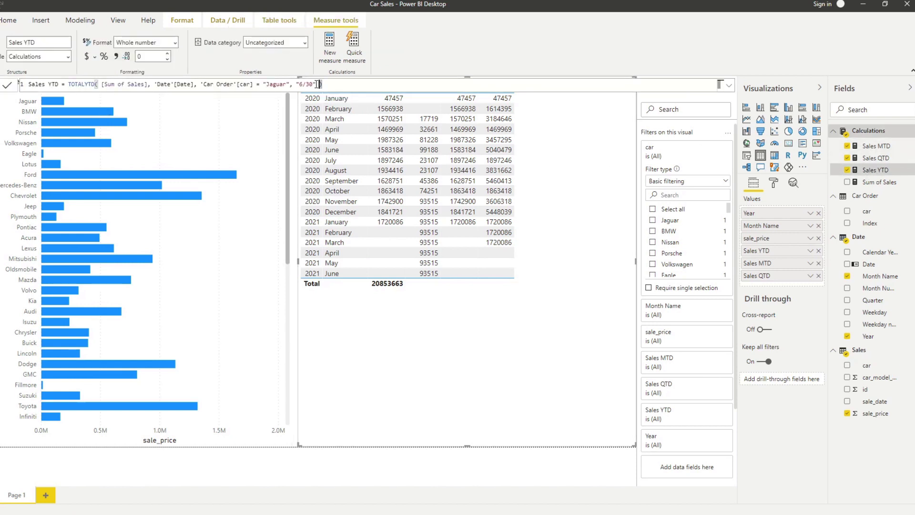
pyautogui.moveTo(317, 85); pyautogui.dragTo(207, 87)
pyautogui.press('BackSpace')
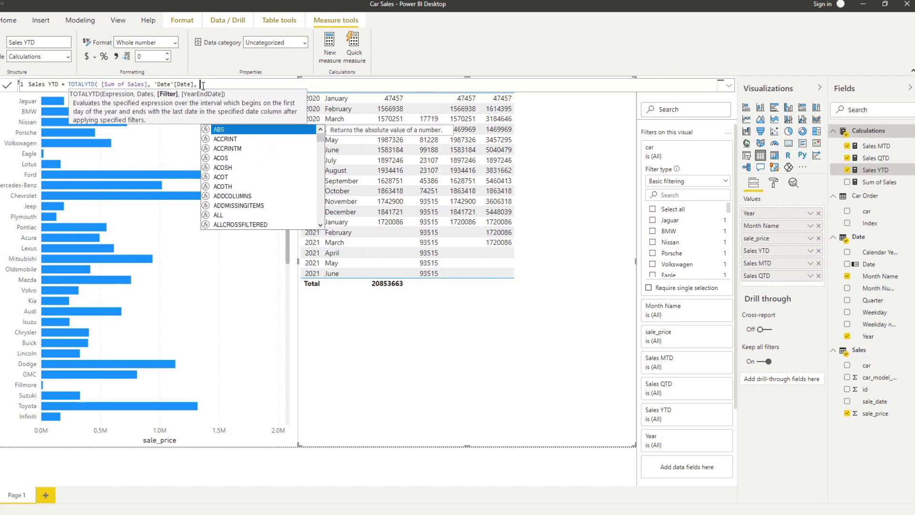
pyautogui.press('BackSpace')
pyautogui.press('BackSpace')
pyautogui.press('BackSpace')
pyautogui.write(')')
pyautogui.press('Return')
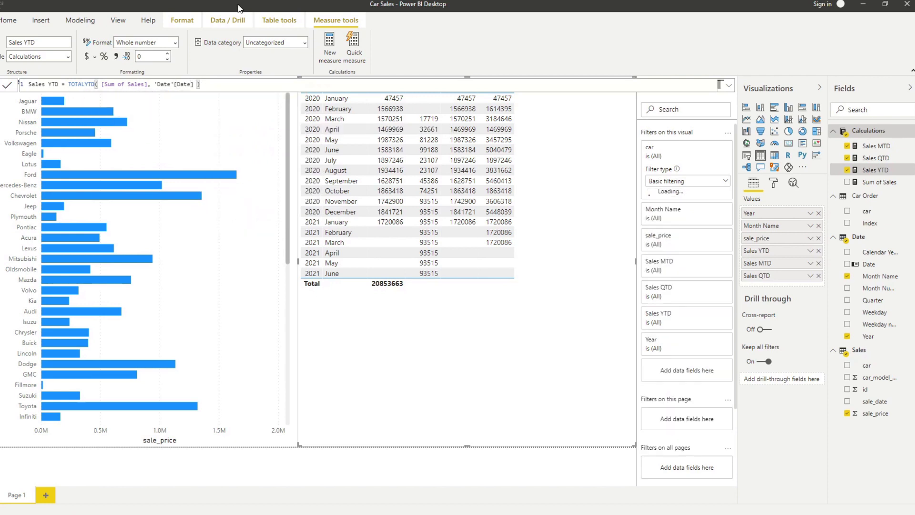
pyautogui.click(294, 164)
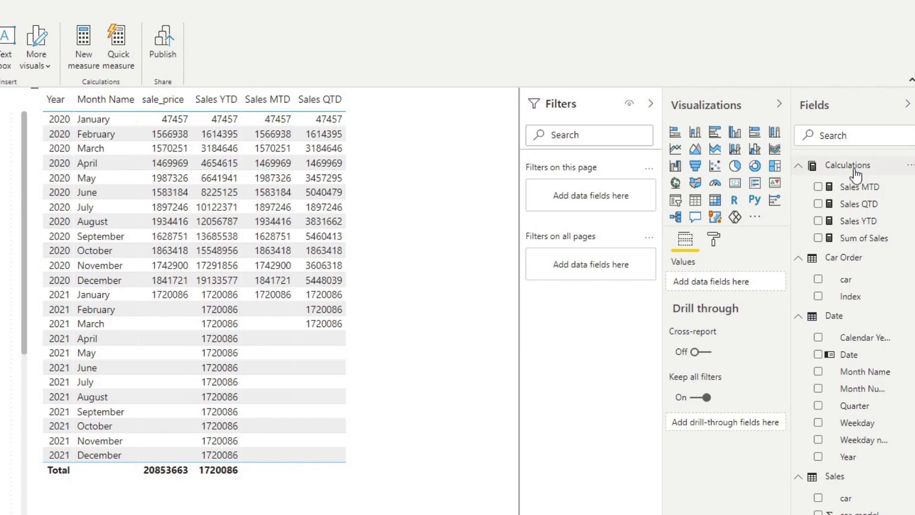
# Step: Start a new quick measure in Calculations and choose the Year-to-date total calculation
pyautogui.click(911, 167)
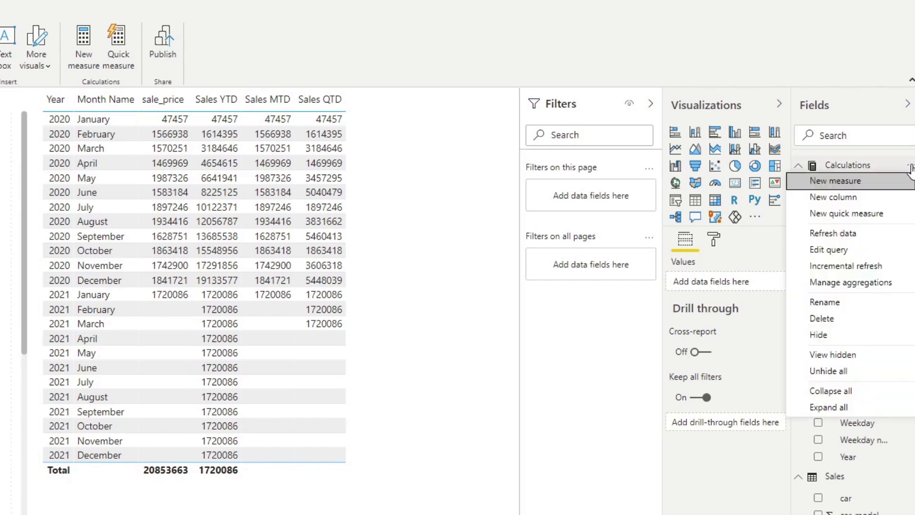
pyautogui.click(835, 217)
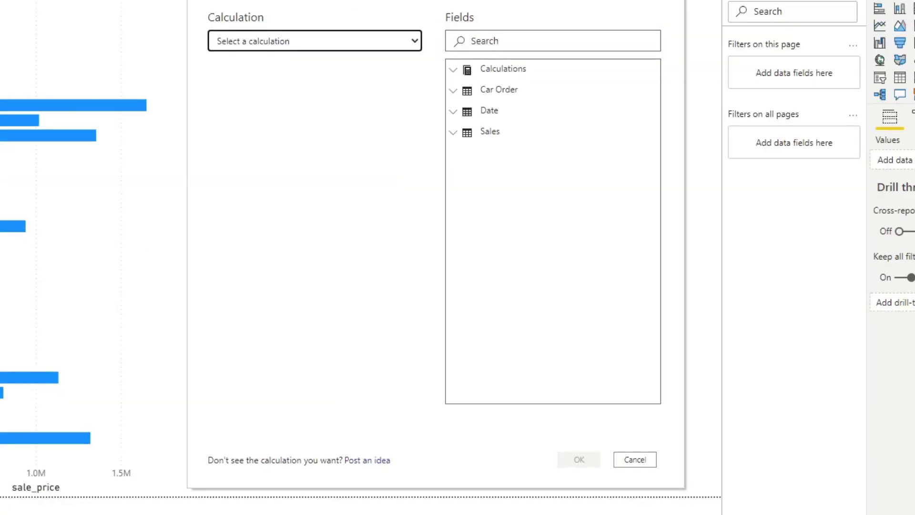
pyautogui.moveTo(429, 1); pyautogui.dragTo(450, 0)
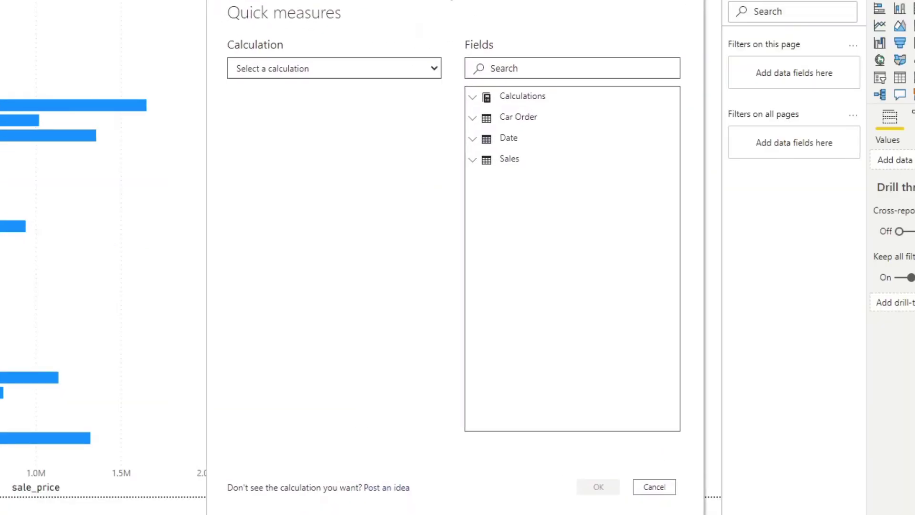
pyautogui.click(368, 73)
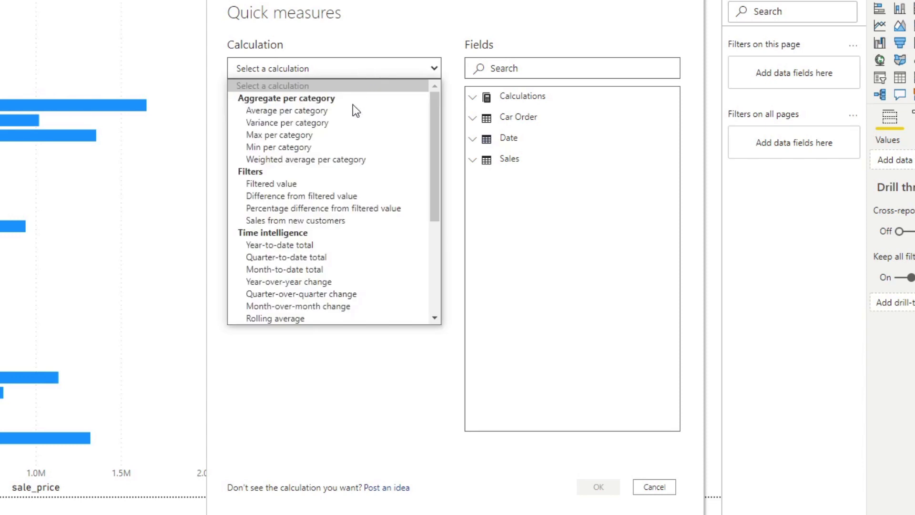
pyautogui.scroll(-3, 352, 216)
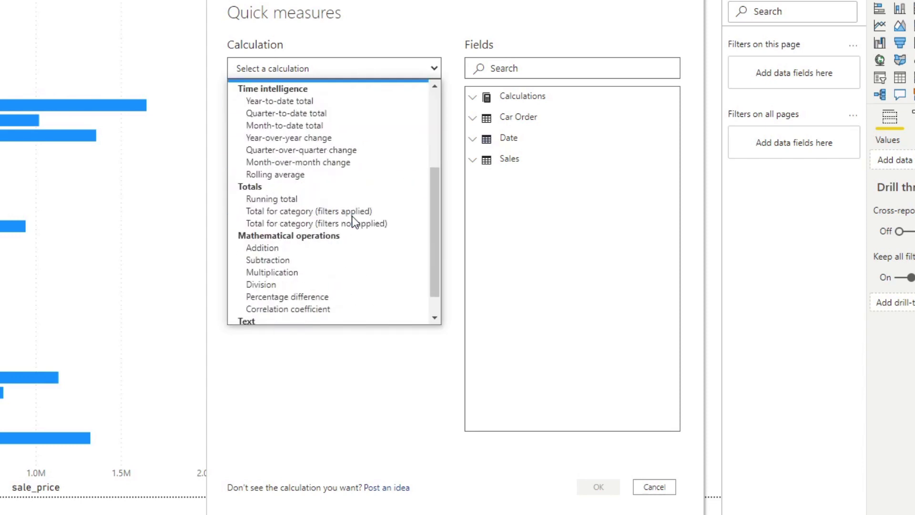
pyautogui.scroll(2, 352, 216)
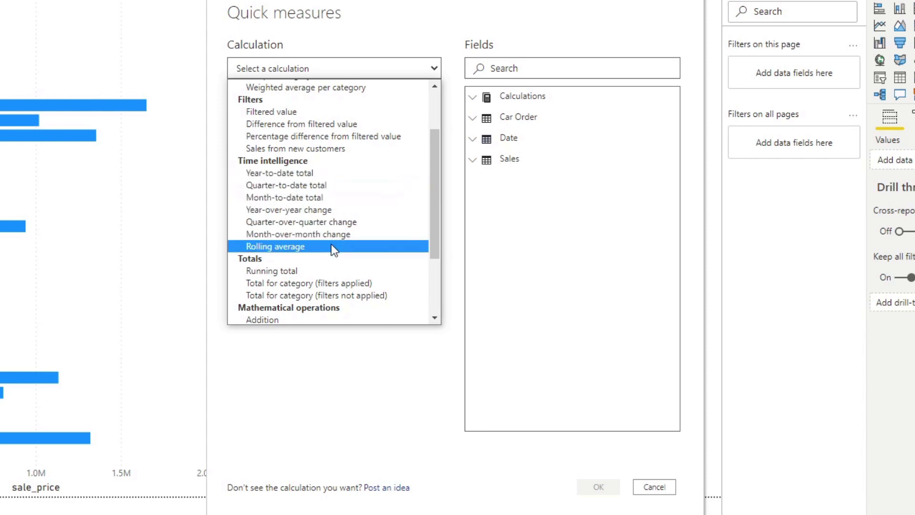
pyautogui.scroll(2, 335, 190)
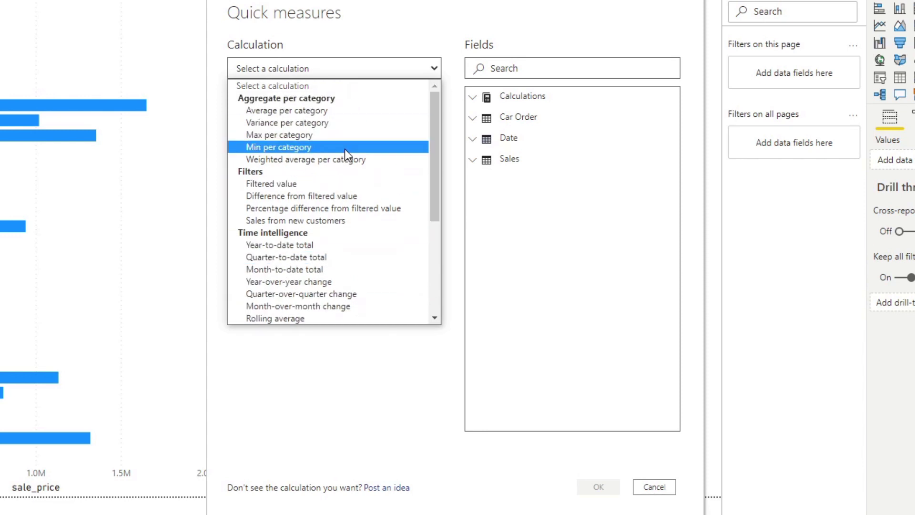
pyautogui.moveTo(434, 175); pyautogui.dragTo(399, 219)
pyautogui.click(301, 173)
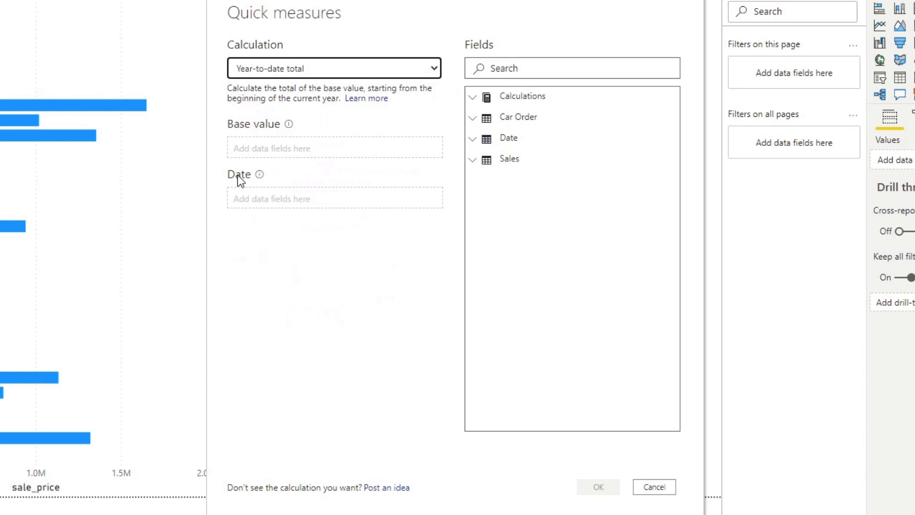
# Step: Use Sum of Sales as the base value and Date as the date field, then create it
pyautogui.click(473, 160)
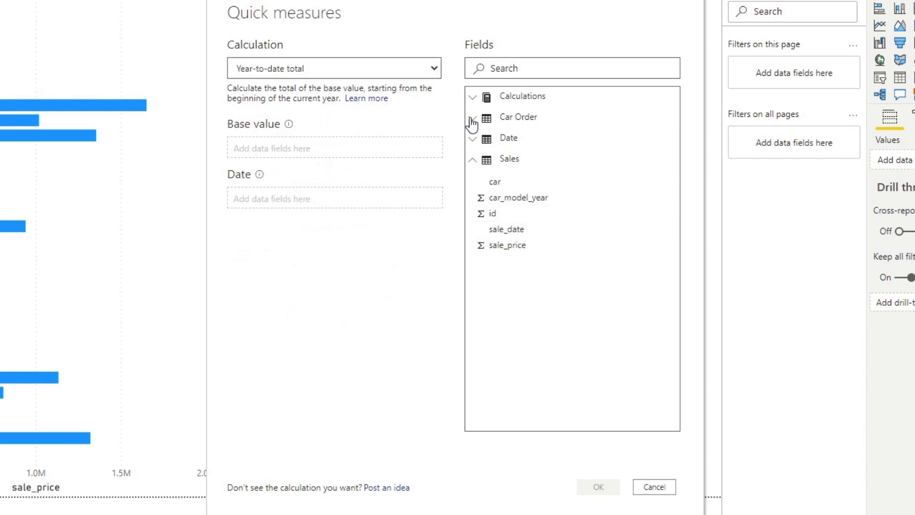
pyautogui.click(472, 97)
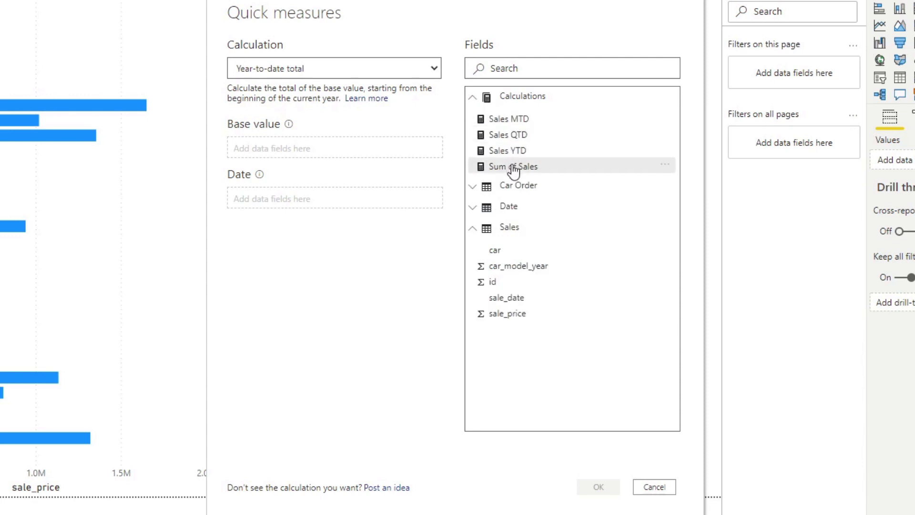
pyautogui.moveTo(512, 164); pyautogui.dragTo(343, 153)
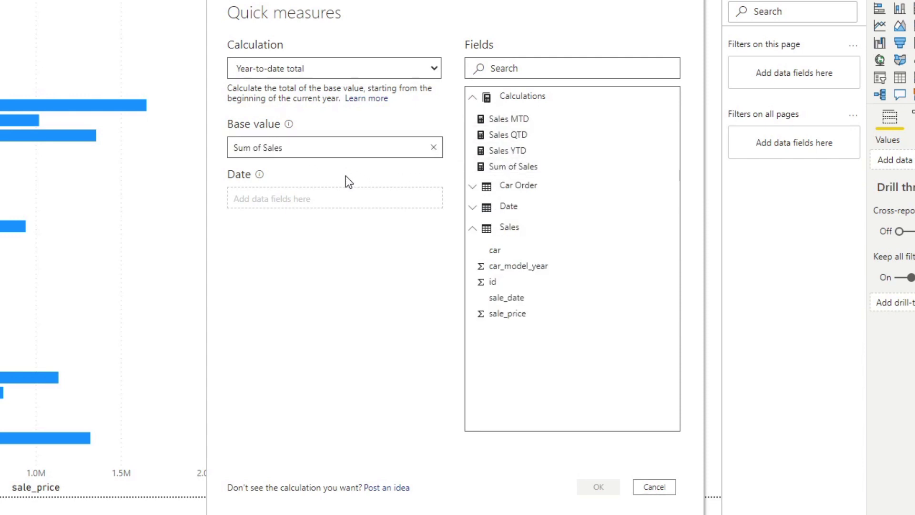
pyautogui.click(472, 207)
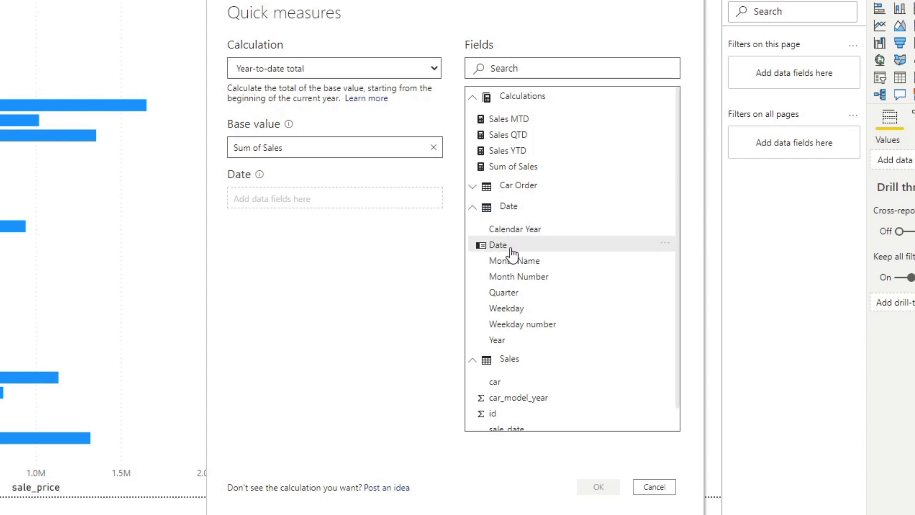
pyautogui.moveTo(493, 245); pyautogui.dragTo(346, 204)
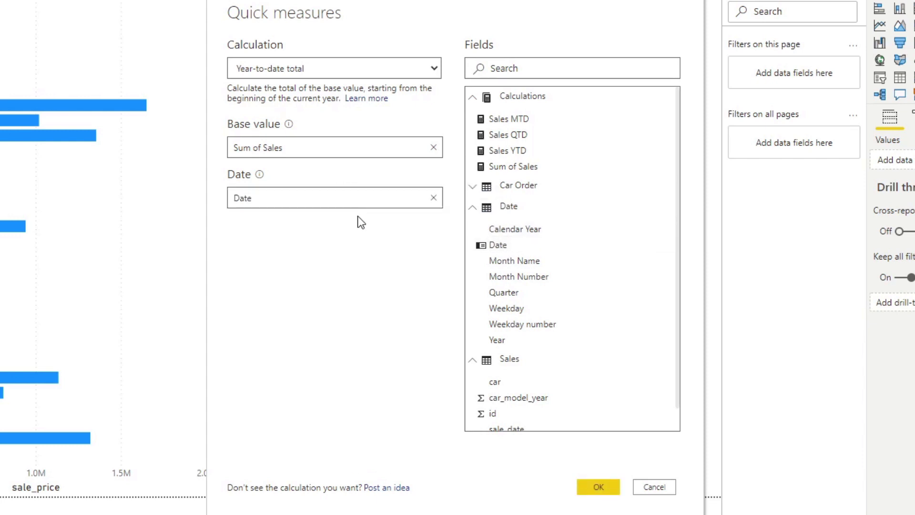
pyautogui.click(601, 478)
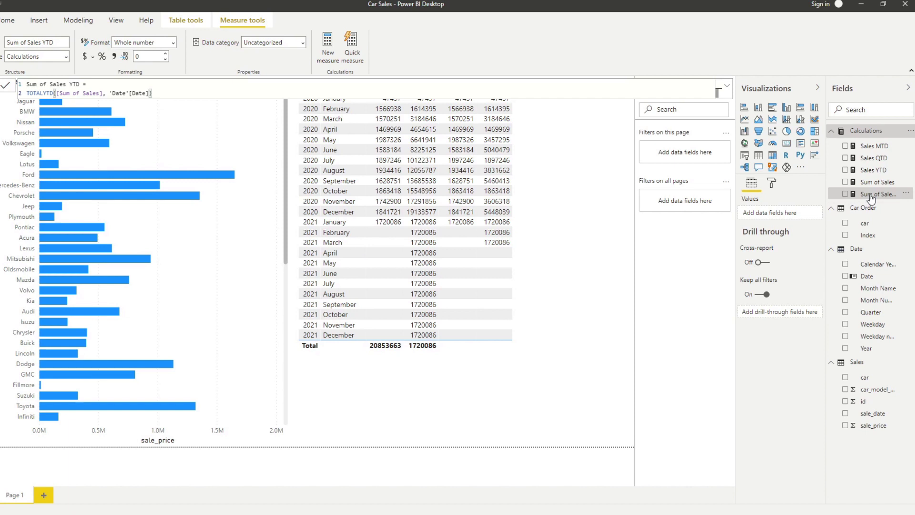
# Step: Add Sum of Sales YTD to the table as a column directly after Sales YTD
pyautogui.moveTo(871, 199); pyautogui.dragTo(495, 265)
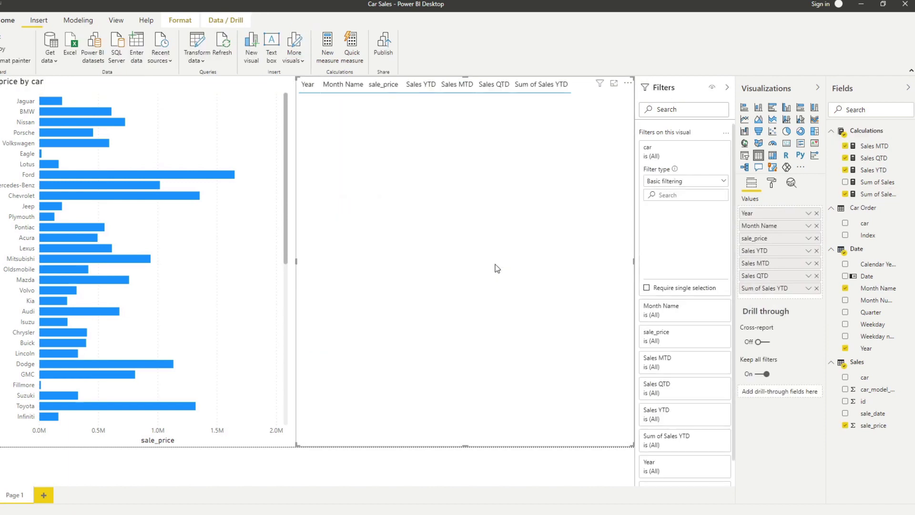
pyautogui.moveTo(765, 289); pyautogui.dragTo(768, 261)
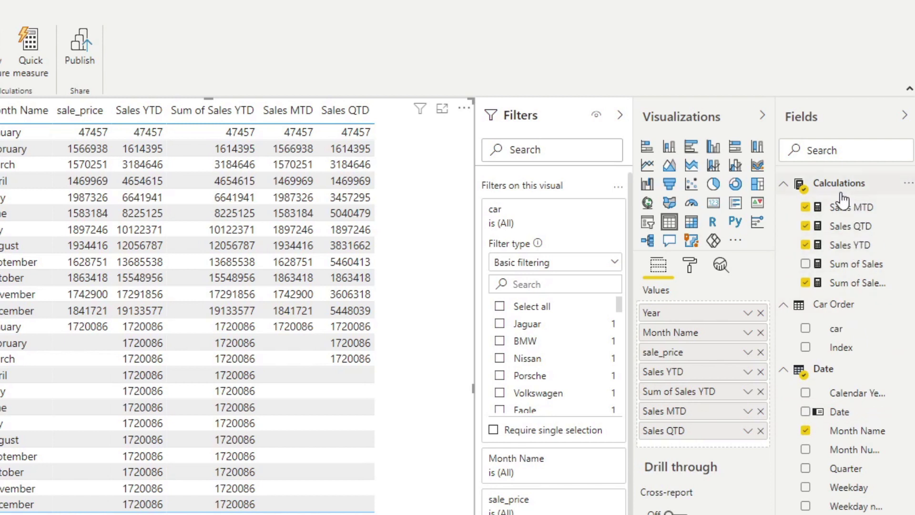
# Step: Create a month-over-month change quick measure on Sum of Sales by Date, then add Sum of Sales MoM% to the table
pyautogui.click(908, 187)
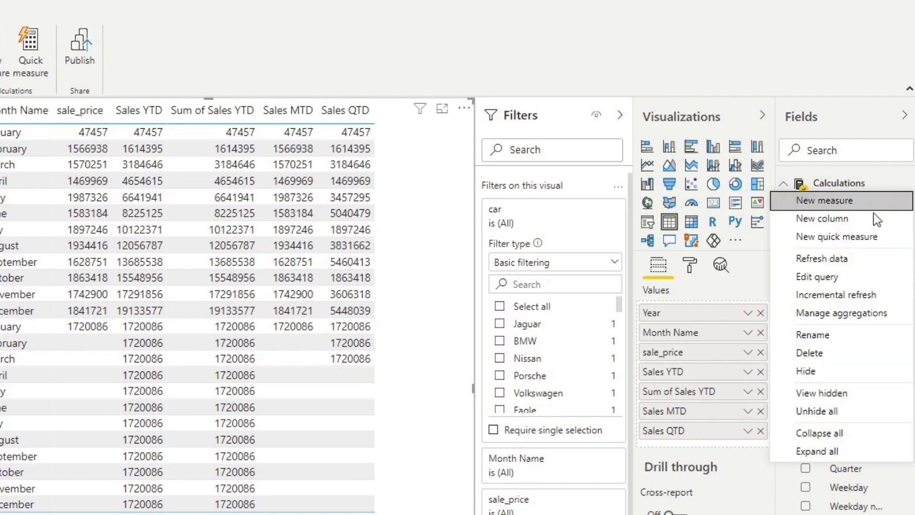
pyautogui.click(860, 237)
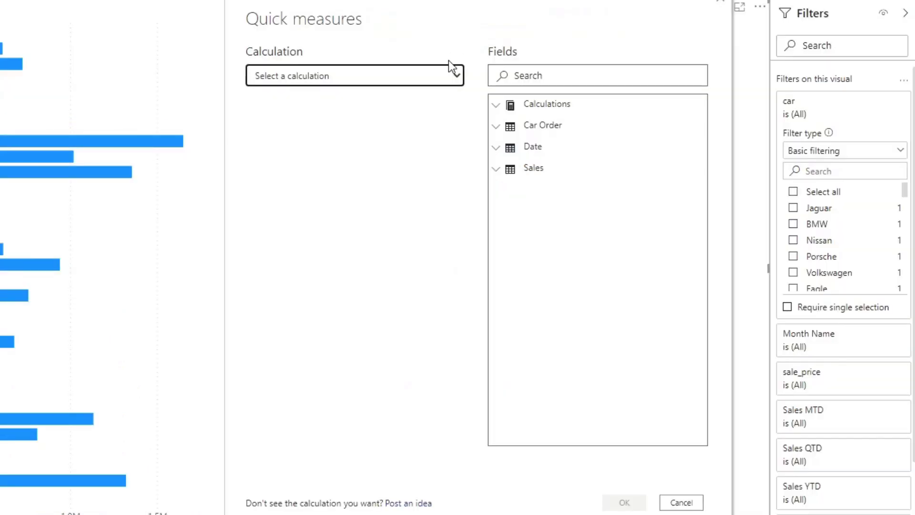
pyautogui.click(457, 77)
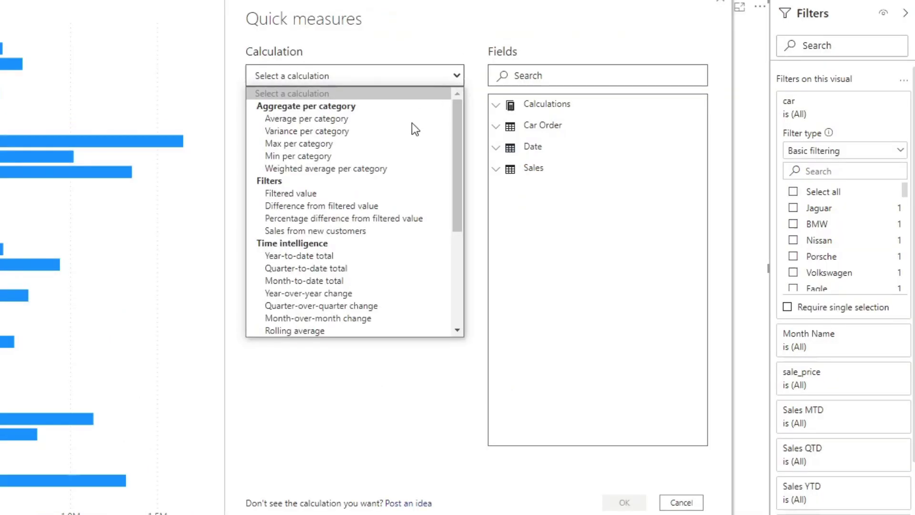
pyautogui.scroll(-4, 379, 204)
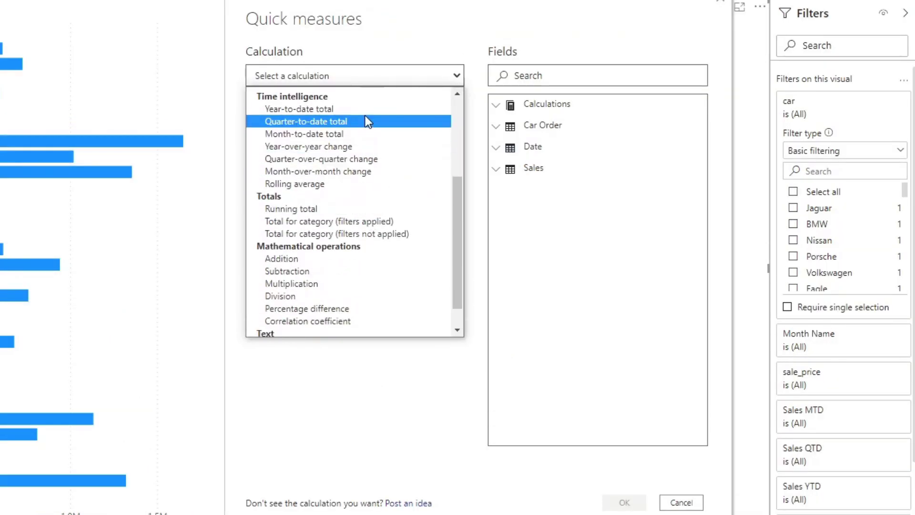
pyautogui.click(365, 172)
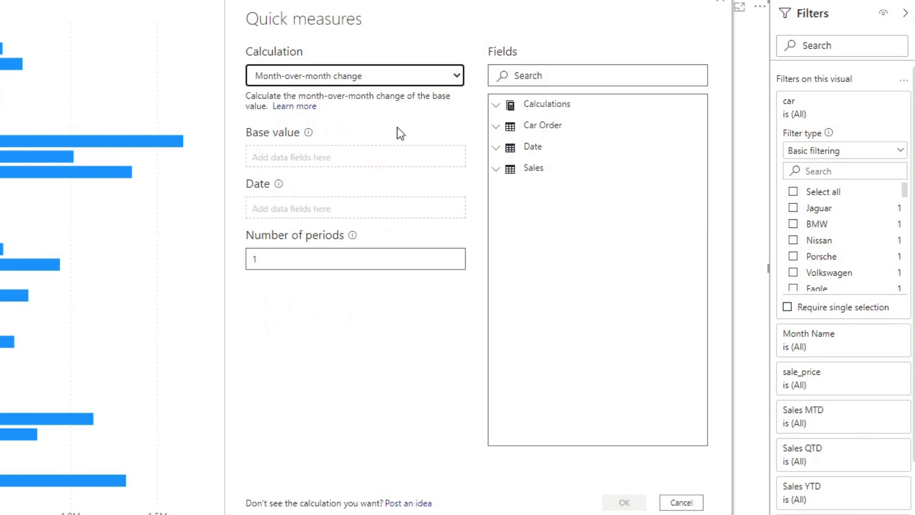
pyautogui.click(497, 149)
pyautogui.moveTo(528, 187); pyautogui.dragTo(441, 191)
pyautogui.click(496, 104)
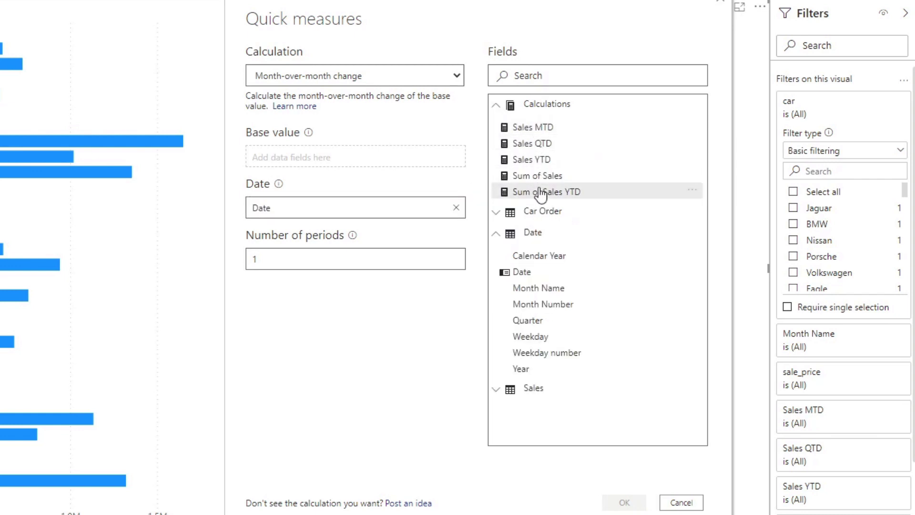
pyautogui.moveTo(525, 176); pyautogui.dragTo(396, 165)
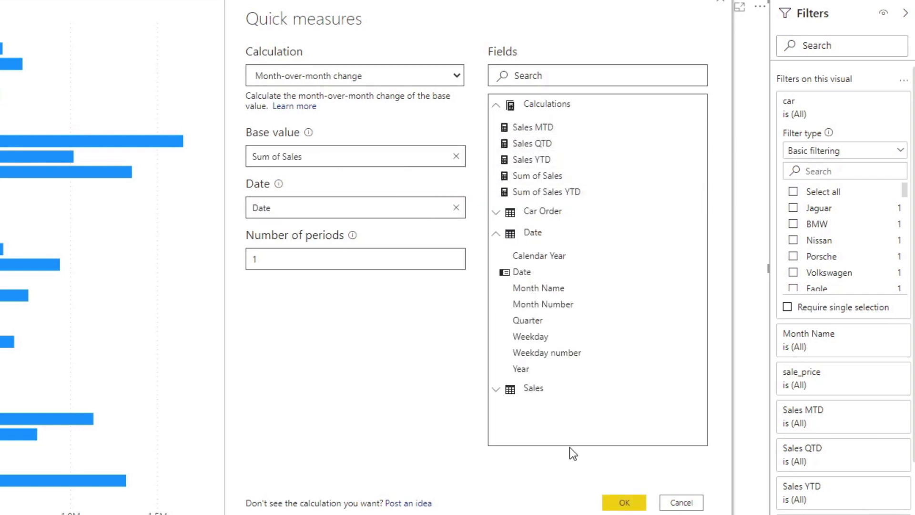
pyautogui.click(620, 503)
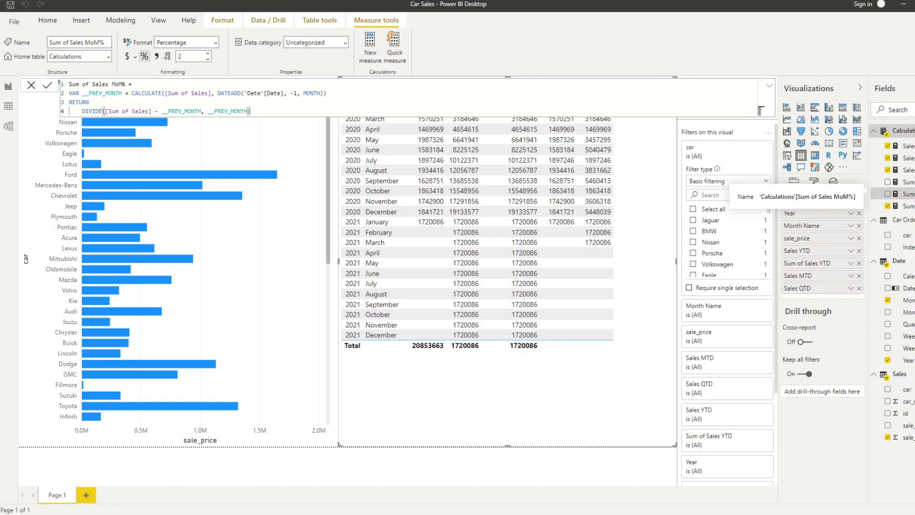
pyautogui.moveTo(909, 196); pyautogui.dragTo(622, 254)
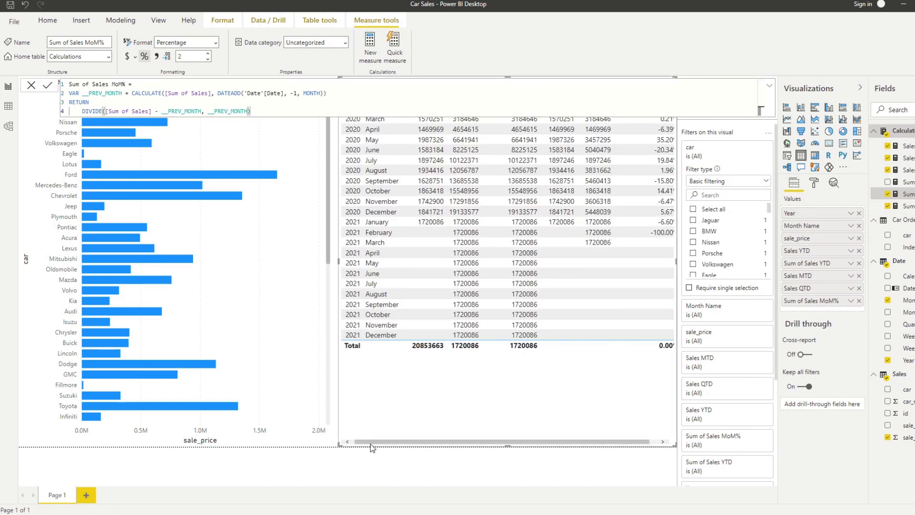
# Step: Deselect the table, then show the monthly sales table alone in Focus mode
pyautogui.click(335, 441)
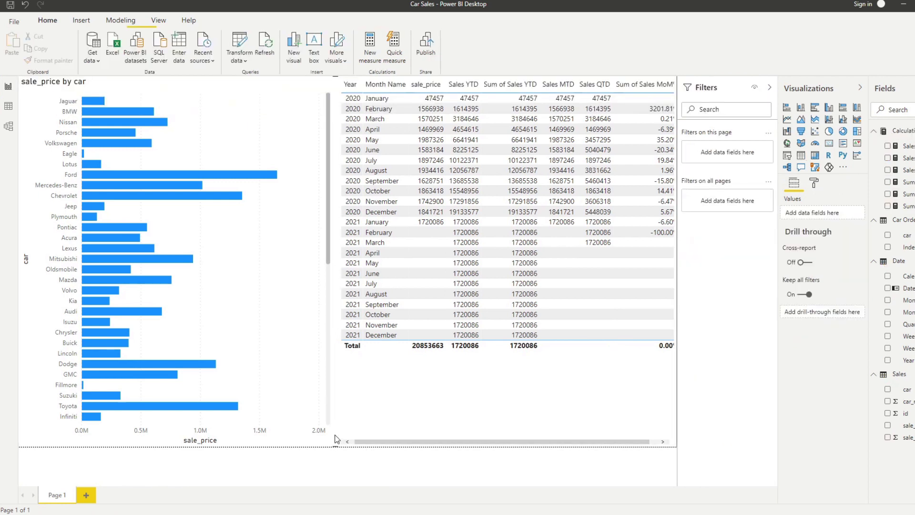
pyautogui.click(657, 83)
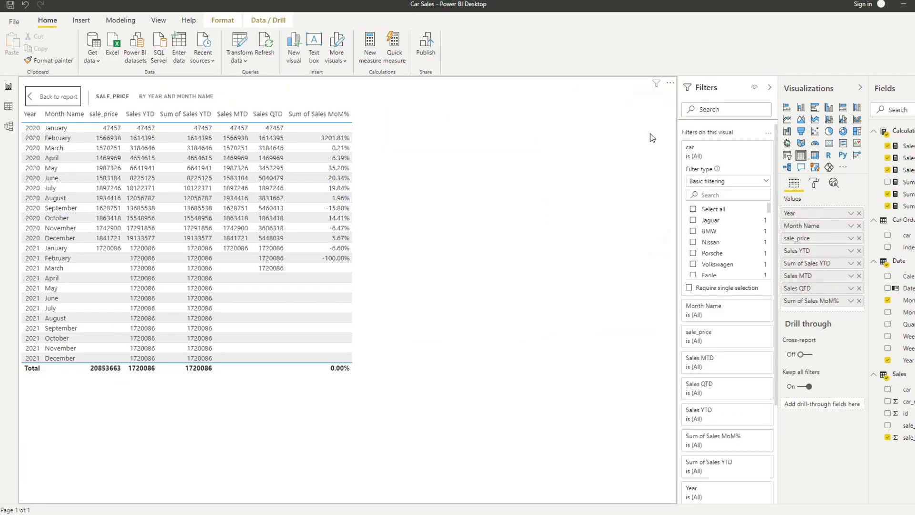